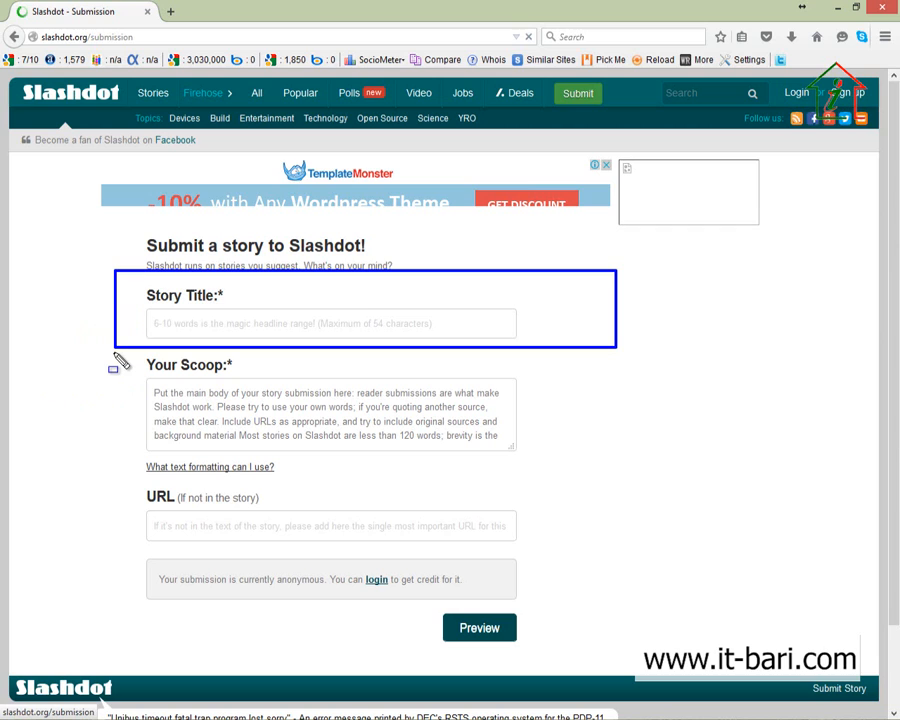
Step: Outline the Your Scoop, URL and anonymous-notice sections, clear the outlines, and start account sign-up
mouse_move(114, 353)
left_mouse_down()
mouse_move(646, 406)
mouse_move(647, 457)
mouse_move(619, 453)
left_mouse_up()
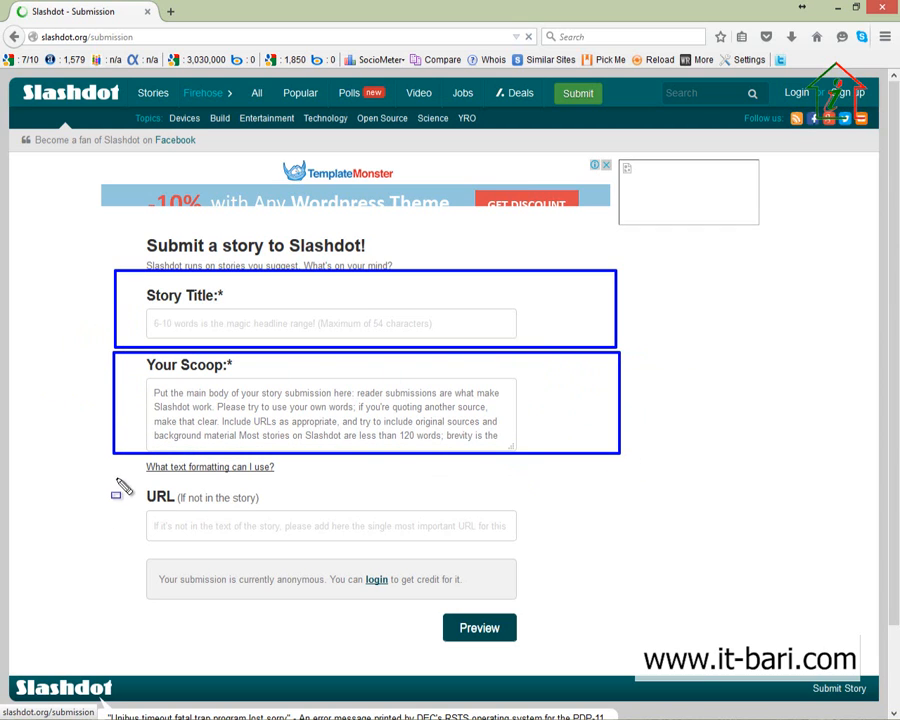
mouse_move(114, 480)
left_mouse_down()
mouse_move(625, 560)
mouse_move(637, 551)
mouse_move(623, 549)
left_mouse_up()
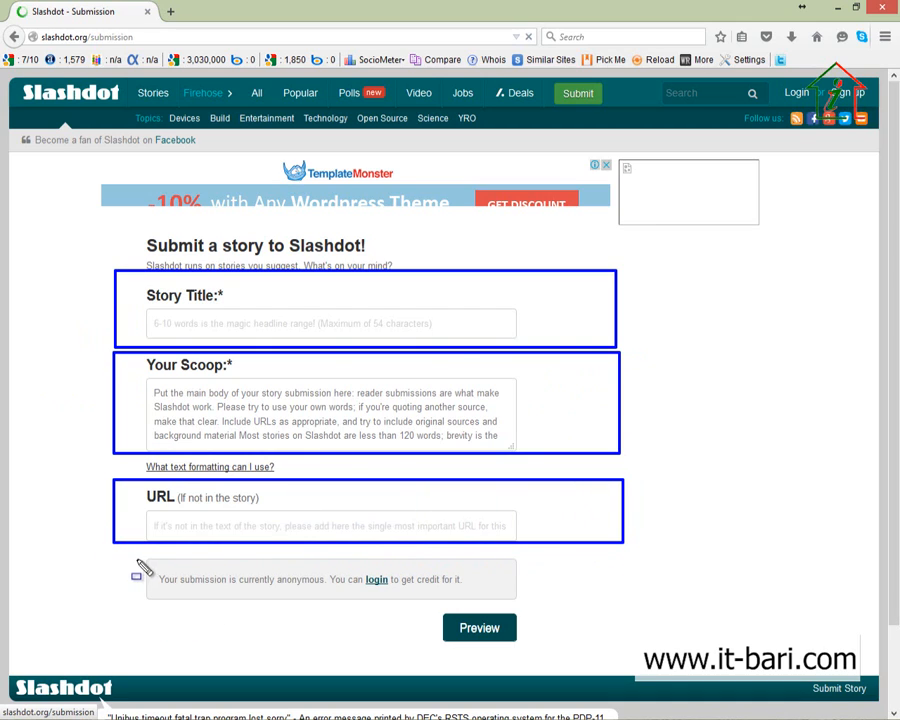
mouse_move(110, 552)
left_mouse_down()
mouse_move(661, 607)
mouse_move(617, 599)
mouse_move(623, 603)
left_mouse_up()
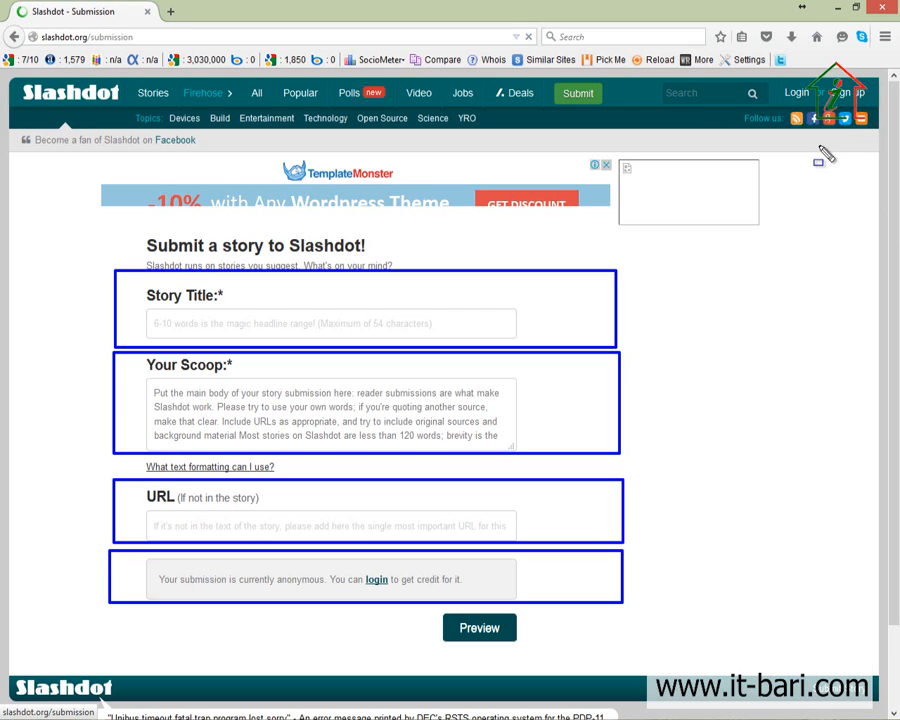
key("Escape")
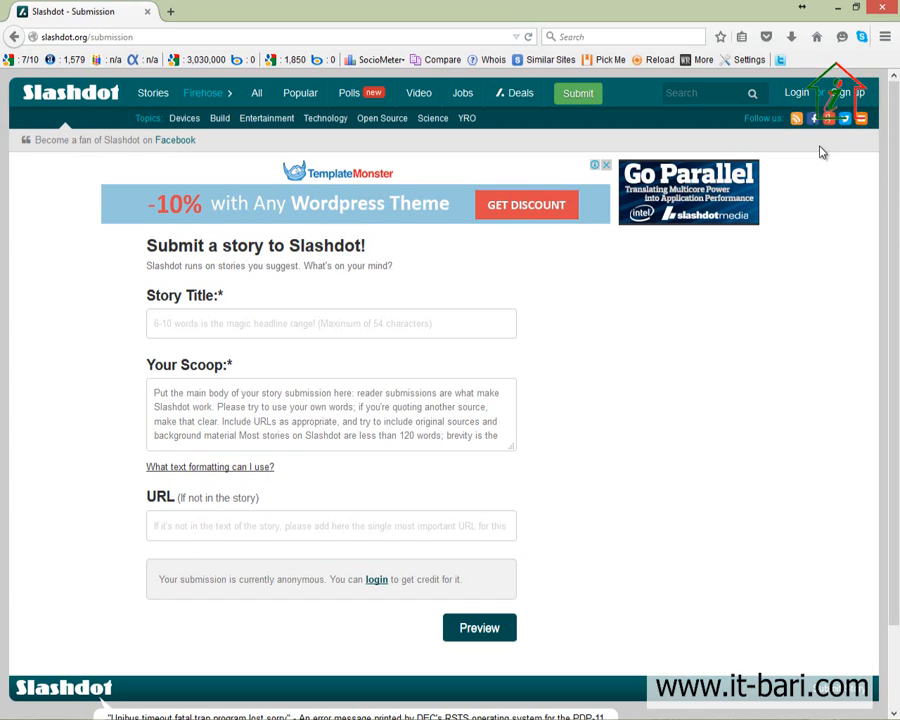
left_click(845, 94)
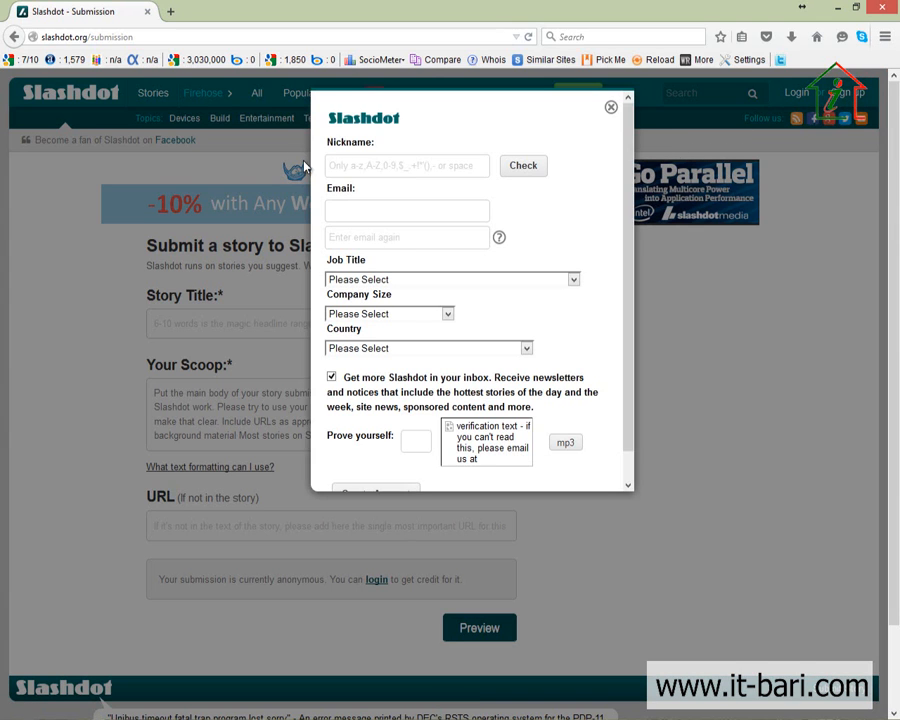
Step: Enter the account nickname, the e-mail address and its confirmation in the sign-up form
left_click(360, 166)
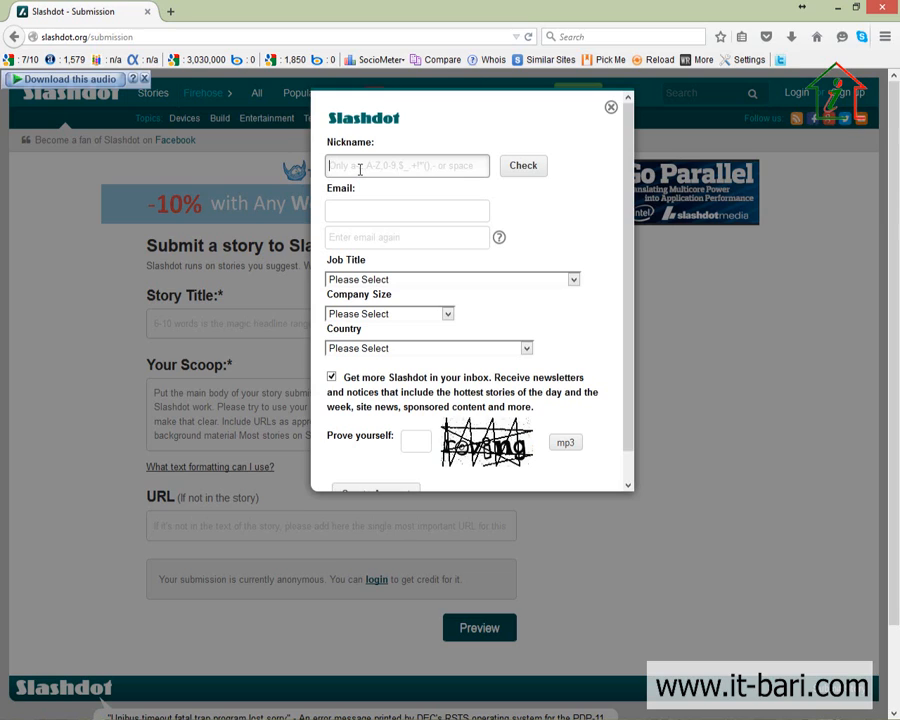
key("Tab")
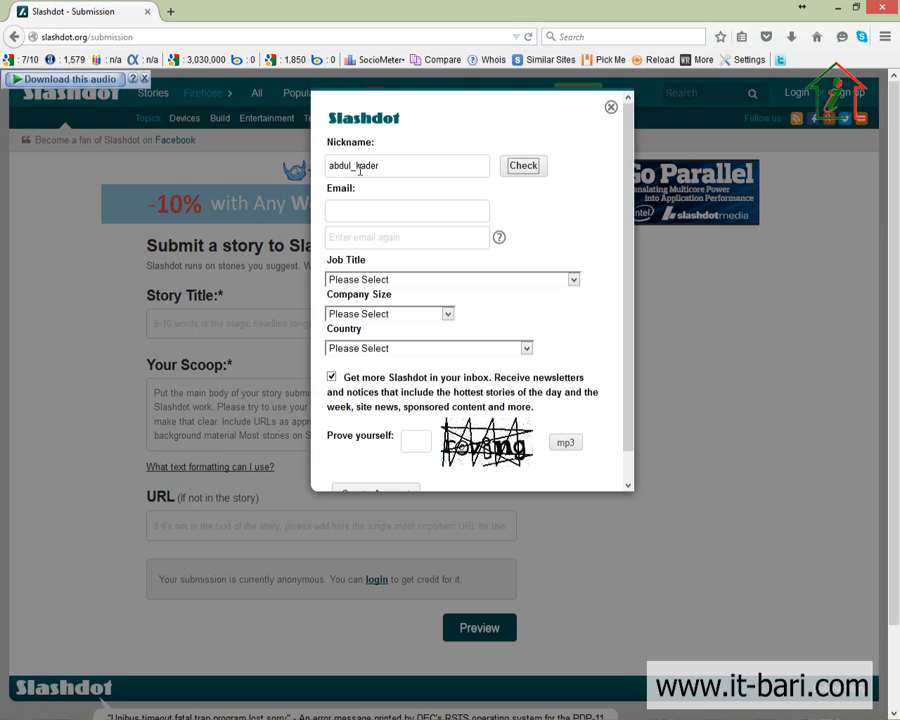
key("Tab")
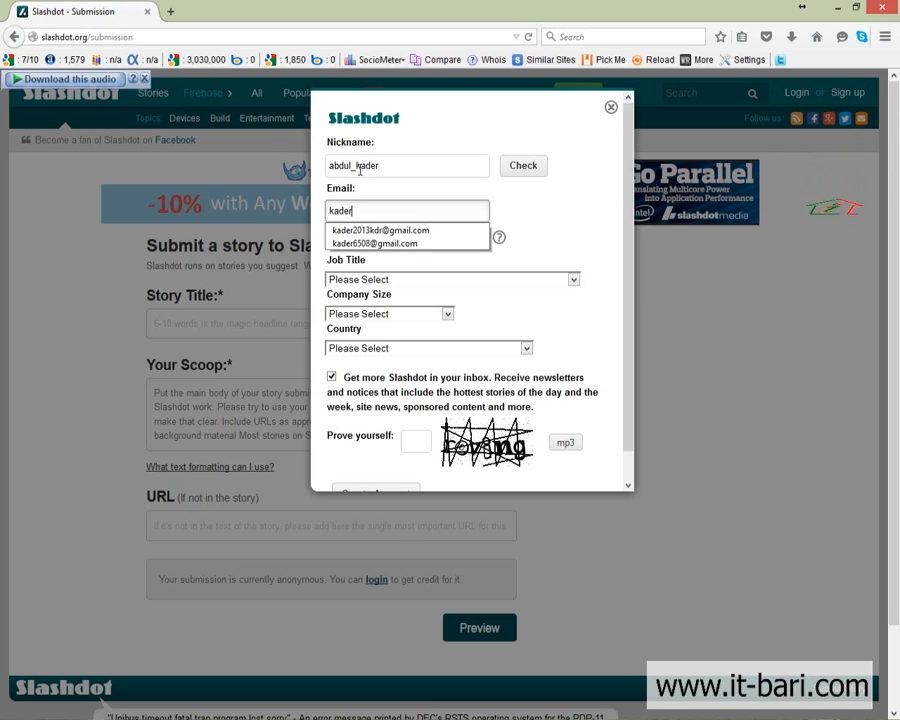
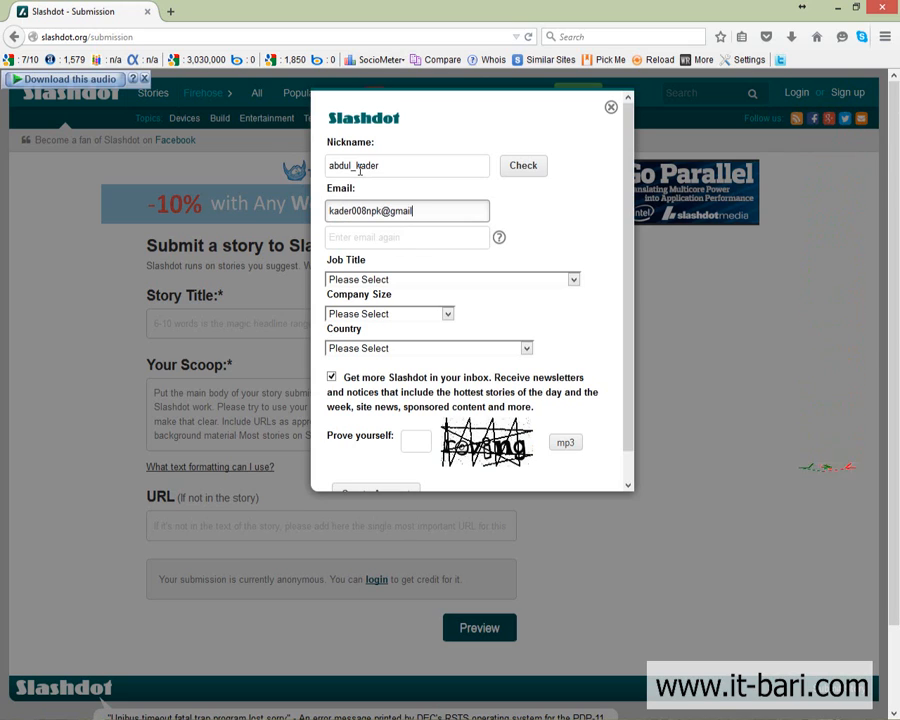
key("Tab")
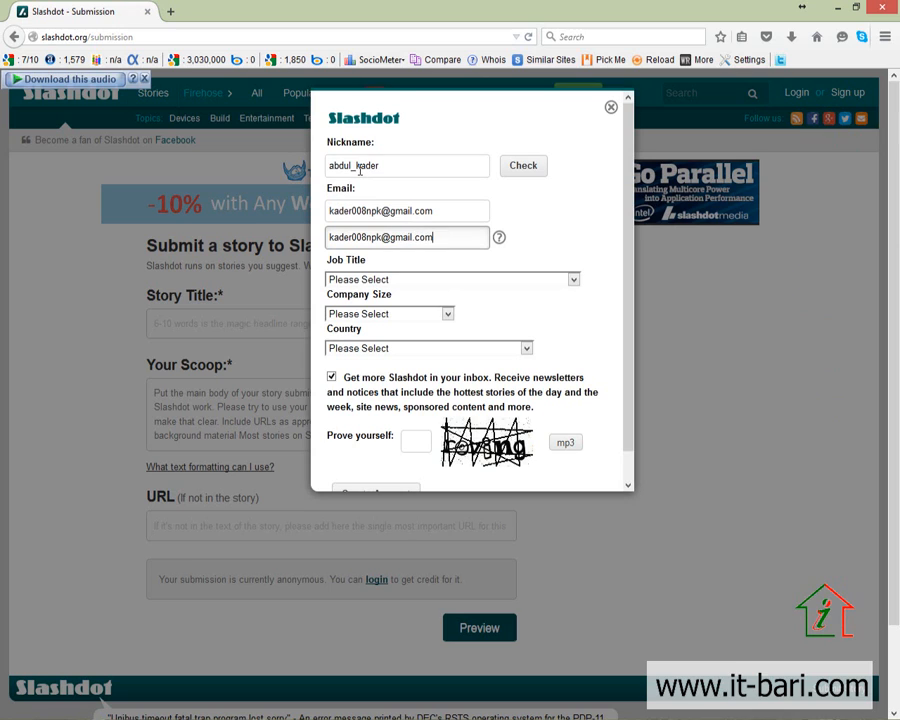
Step: Set job title to CEO, COO, Chairman, President, company size 20,000 or More, country Bangladesh
left_click(397, 279)
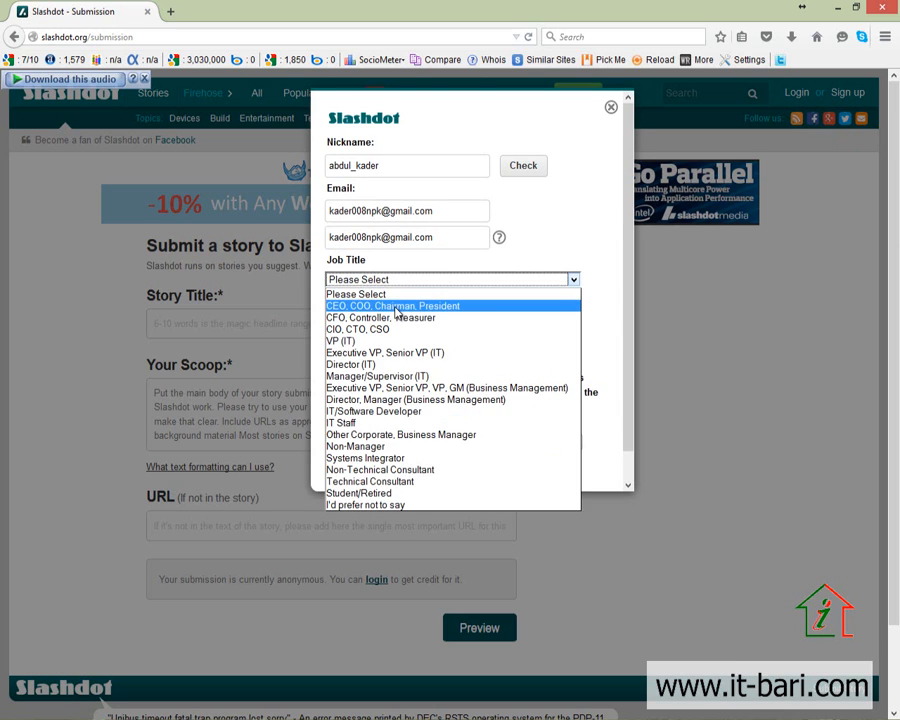
left_click(394, 306)
left_click(394, 314)
left_click(378, 340)
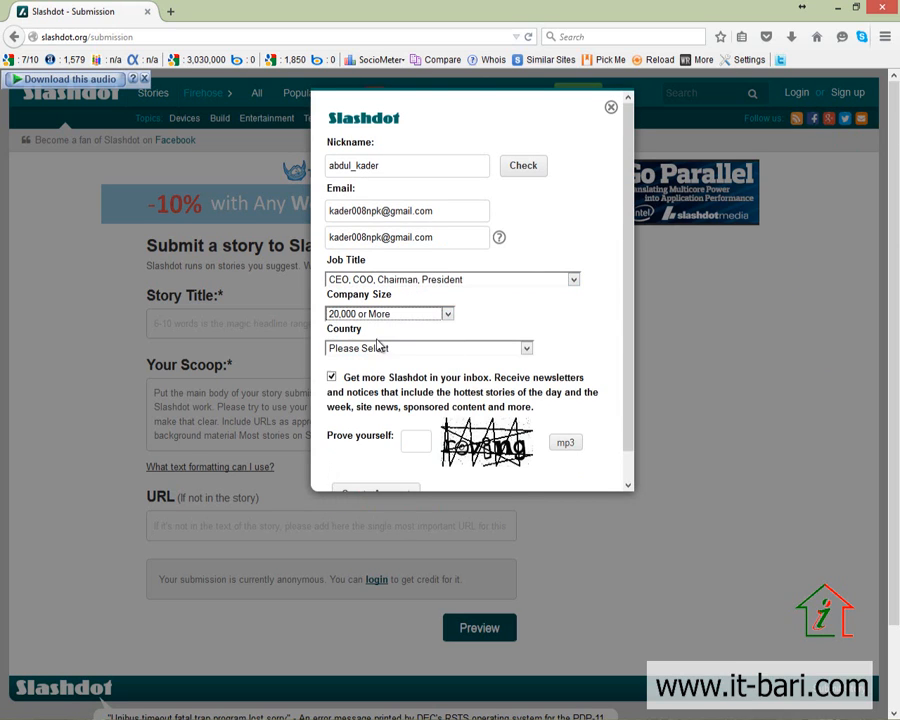
left_click(398, 347)
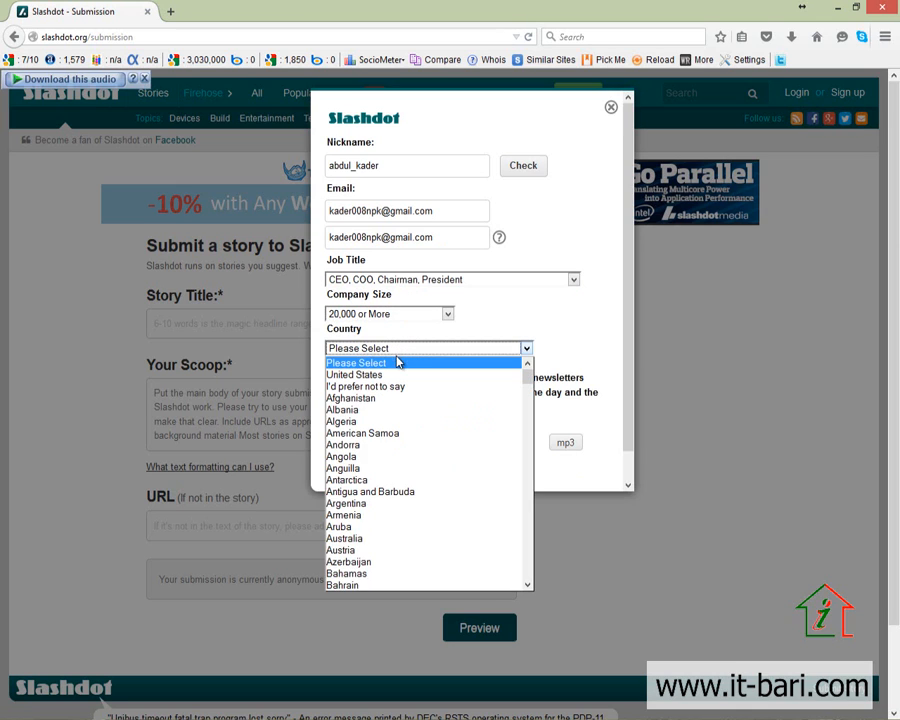
key("b")
scroll(361, 580, "down", 2)
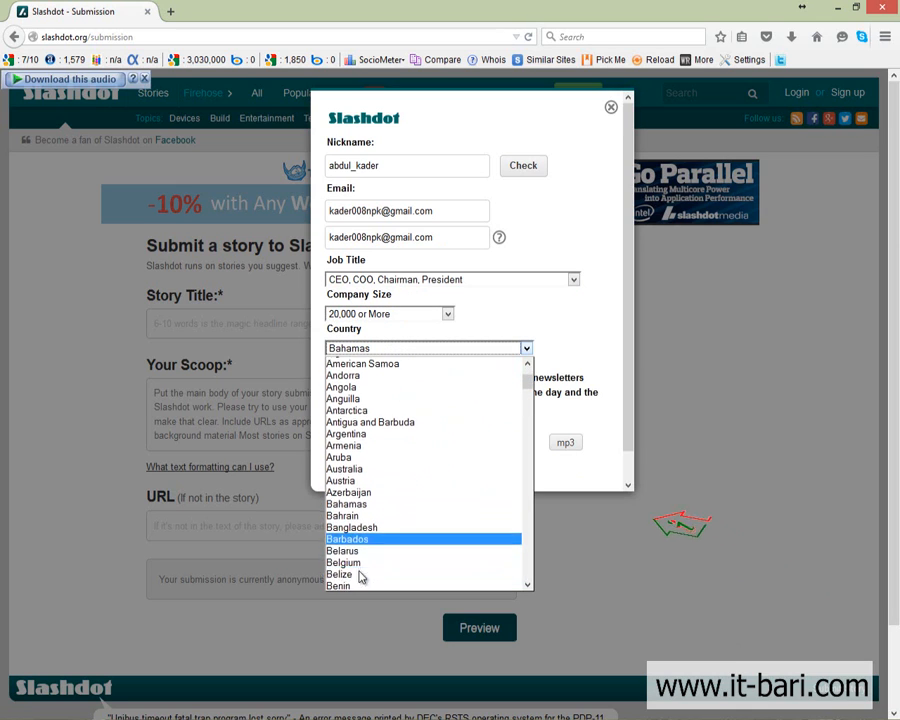
left_click(352, 527)
Step: Enter the captcha verification text and submit the sign-up form
left_click(416, 440)
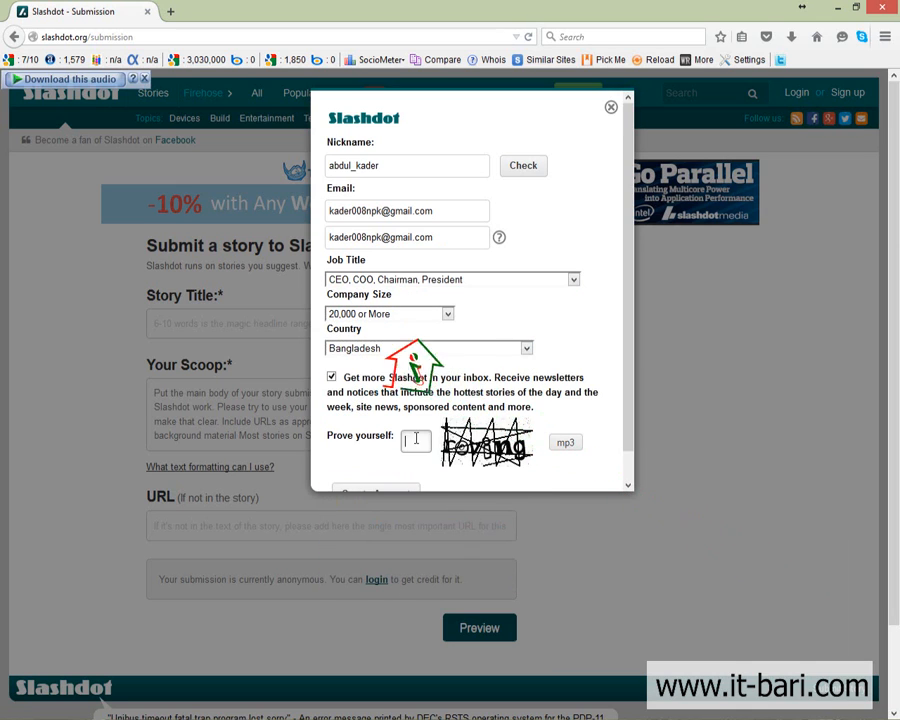
type("cov")
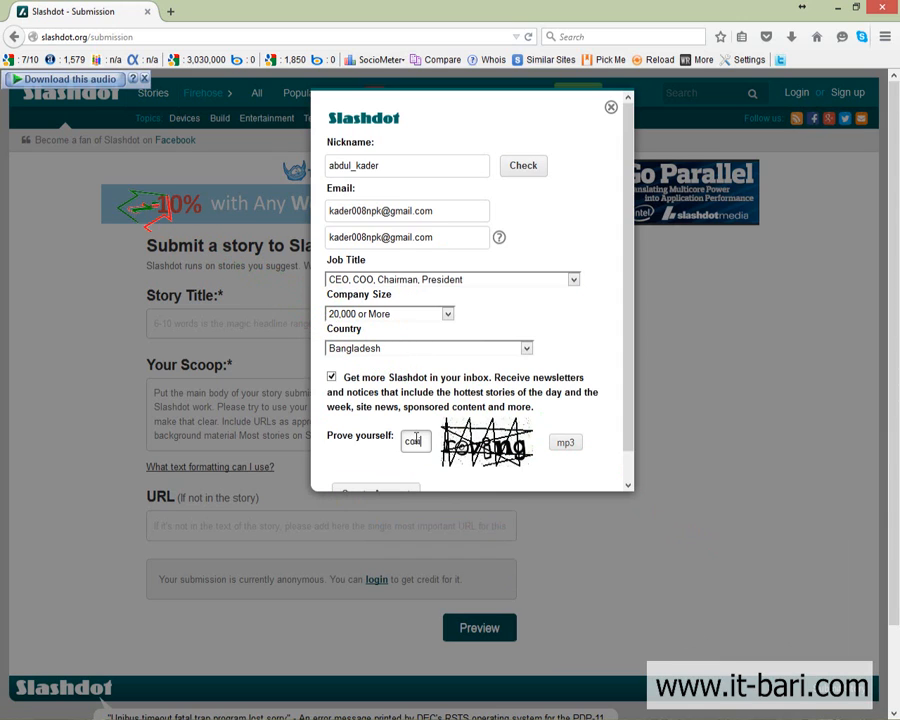
type("ing")
key("Return")
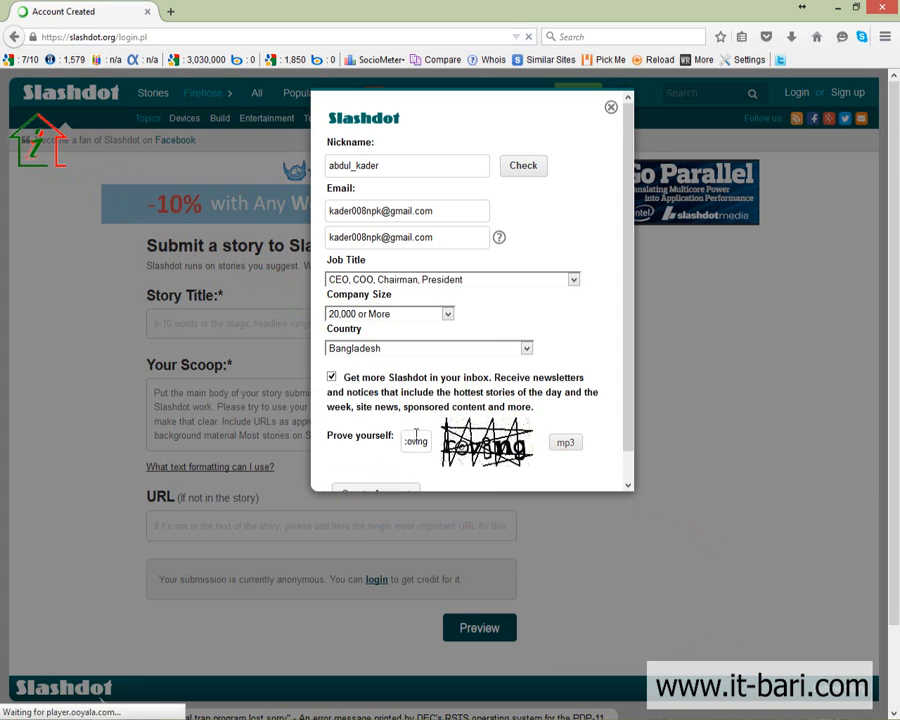
Step: Load Gmail in a new browser tab
left_click(172, 14)
type("gm")
key("Return")
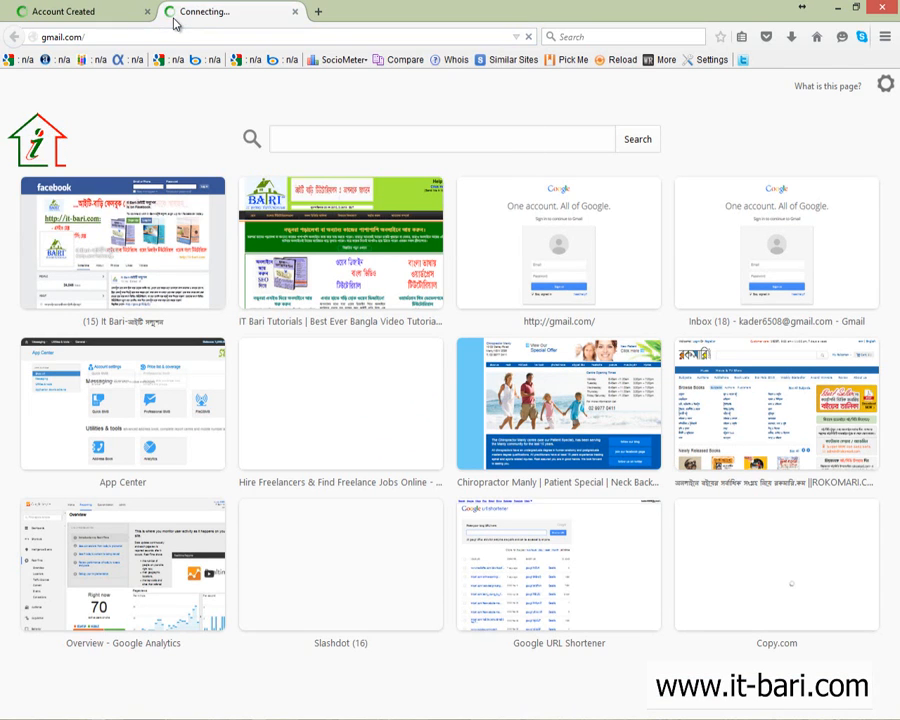
Step: Check the new account's e-mail on the Account Created page, then go to the Gmail inbox
left_click(124, 8)
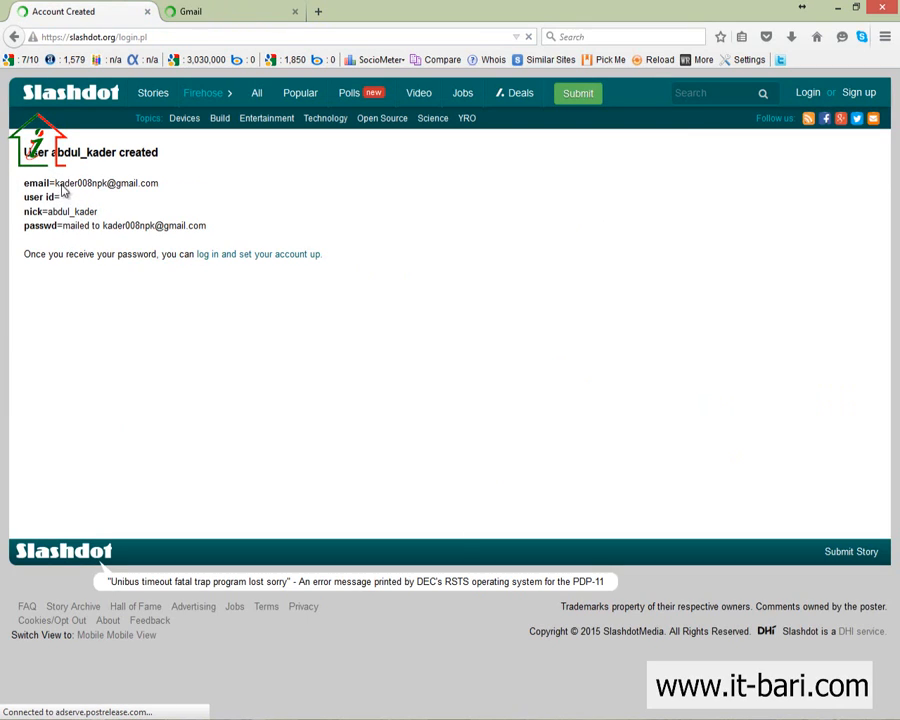
left_click_drag(190, 186, 55, 184)
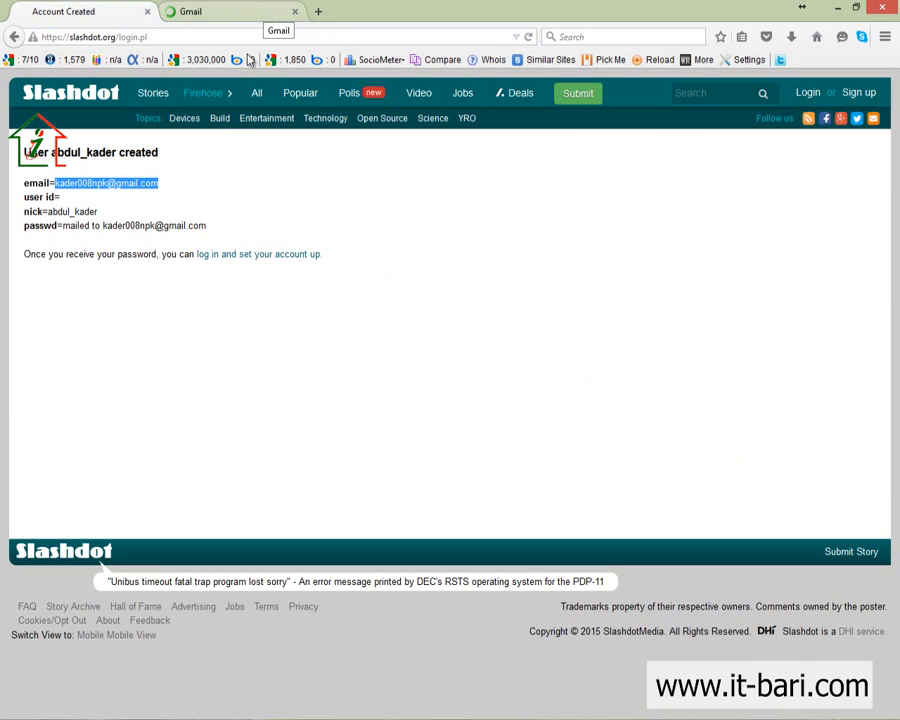
left_click(250, 207)
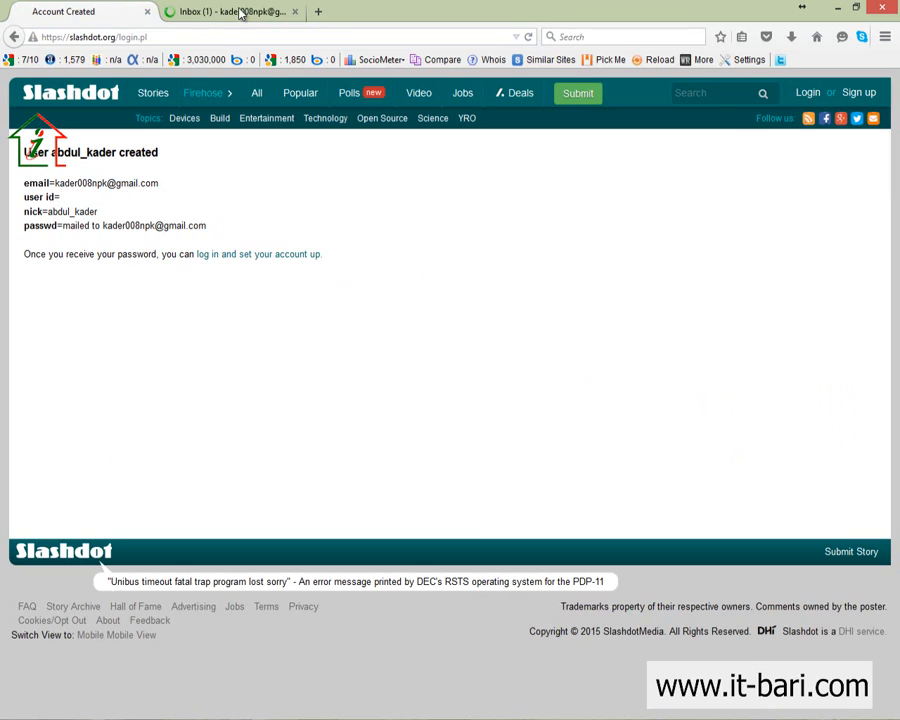
left_click(243, 11)
Step: Open the Slashdot User Password email, close the Account Created tab, copy the password, and follow the login link
left_click(375, 206)
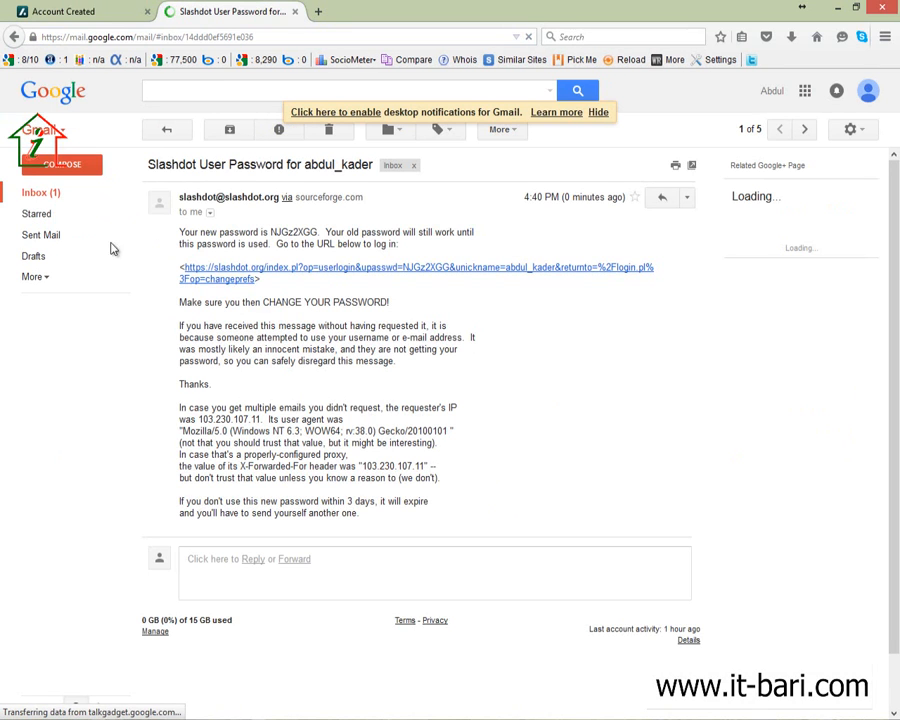
left_click(147, 12)
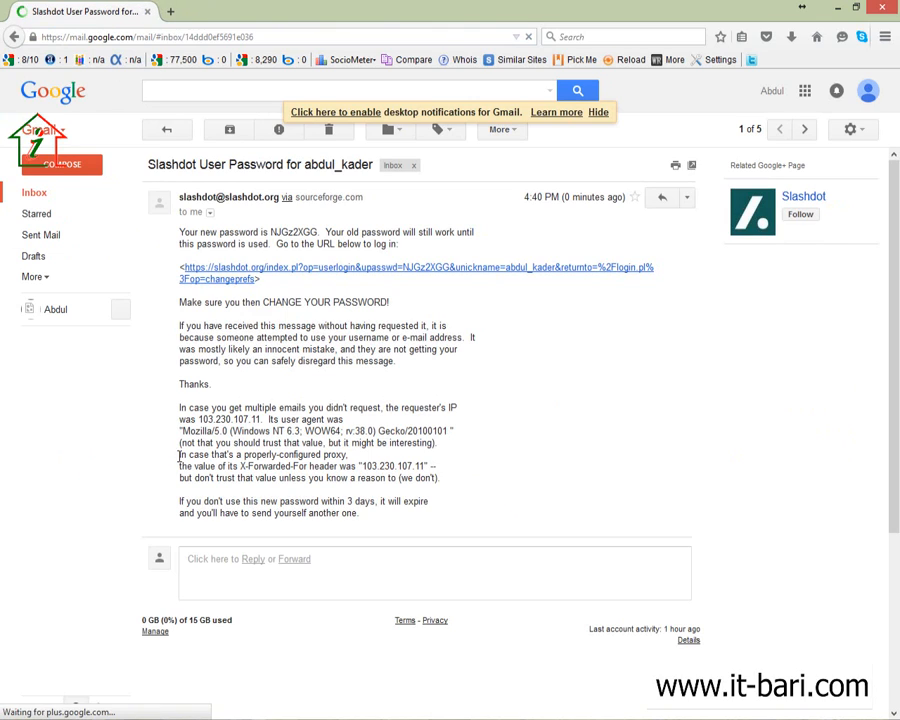
double_click(301, 232)
left_click(279, 243)
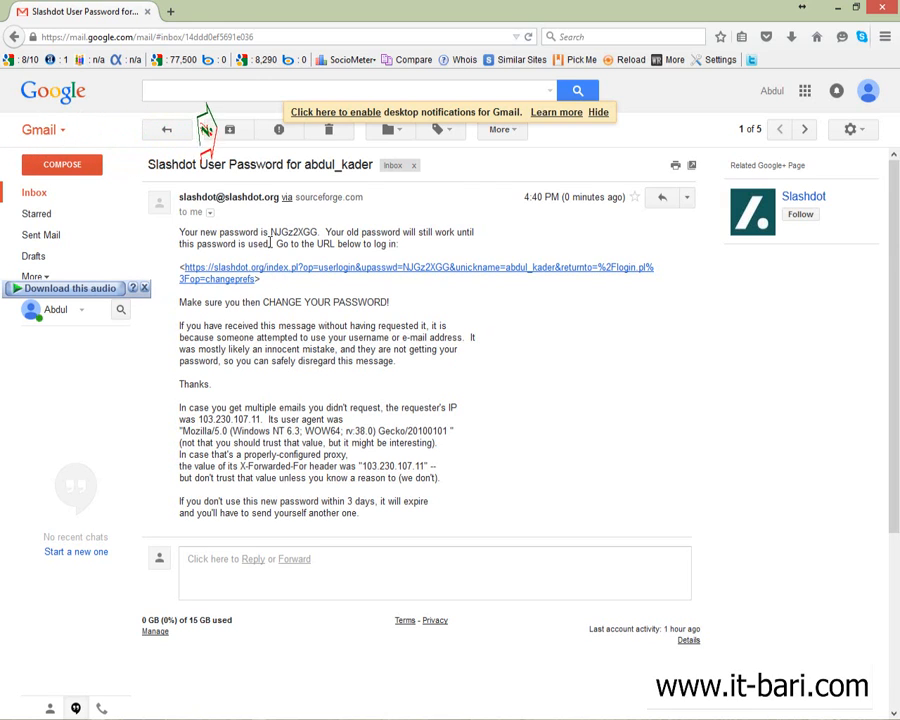
double_click(301, 232)
left_click(554, 369)
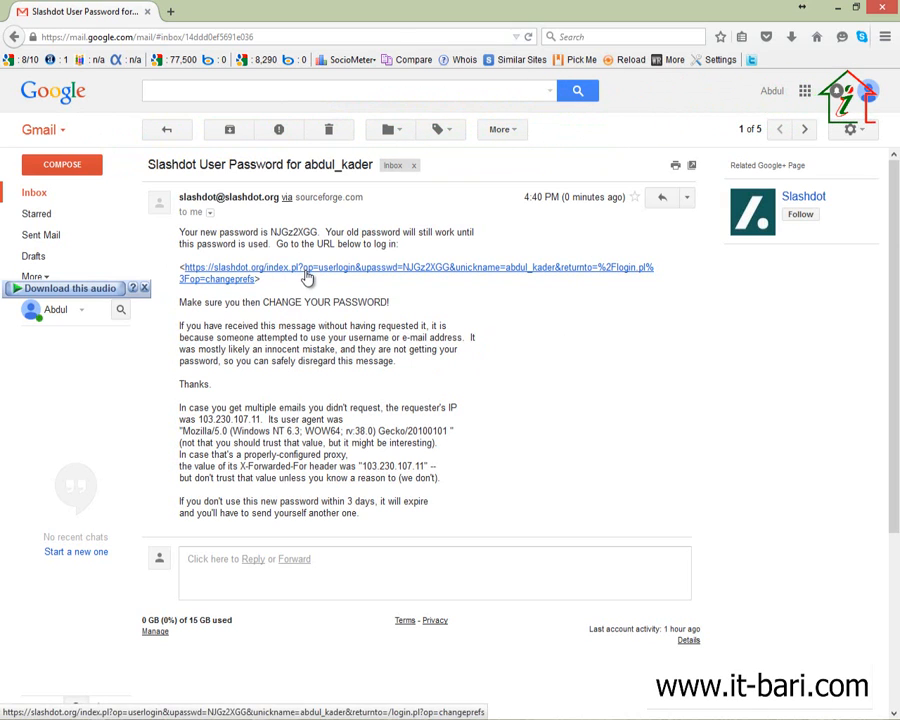
left_click(306, 276)
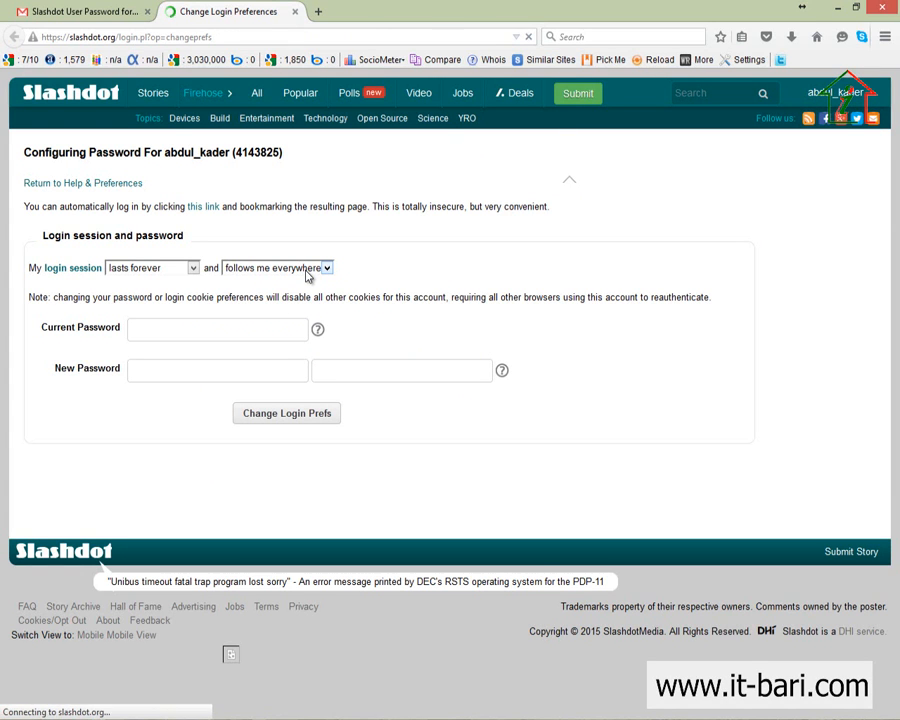
Step: Paste the emailed password from Gmail into the Current Password field
left_click(239, 333)
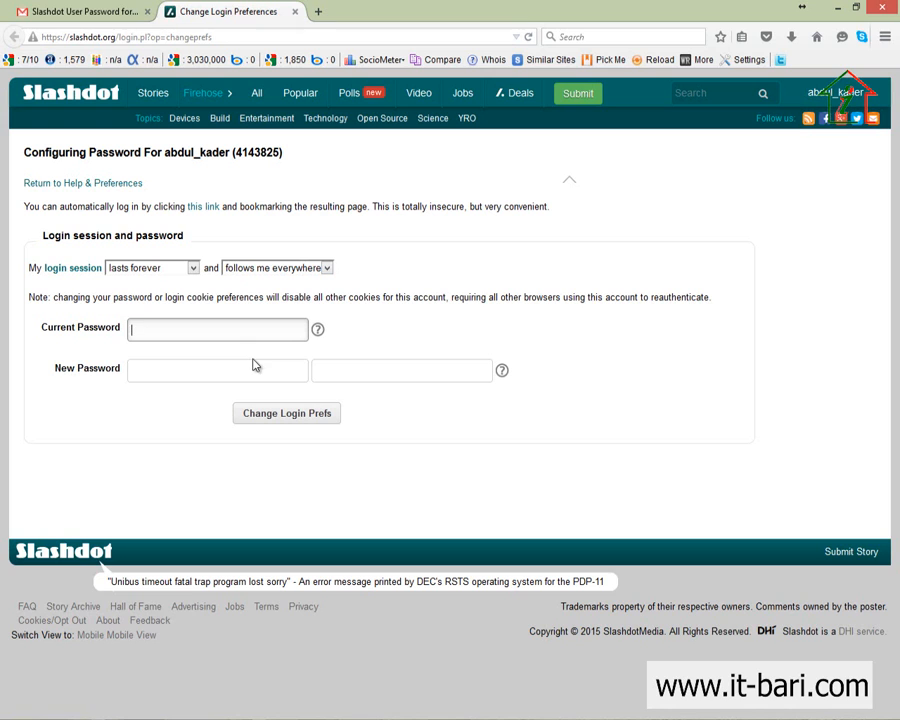
key("ctrl+v")
left_click(80, 11)
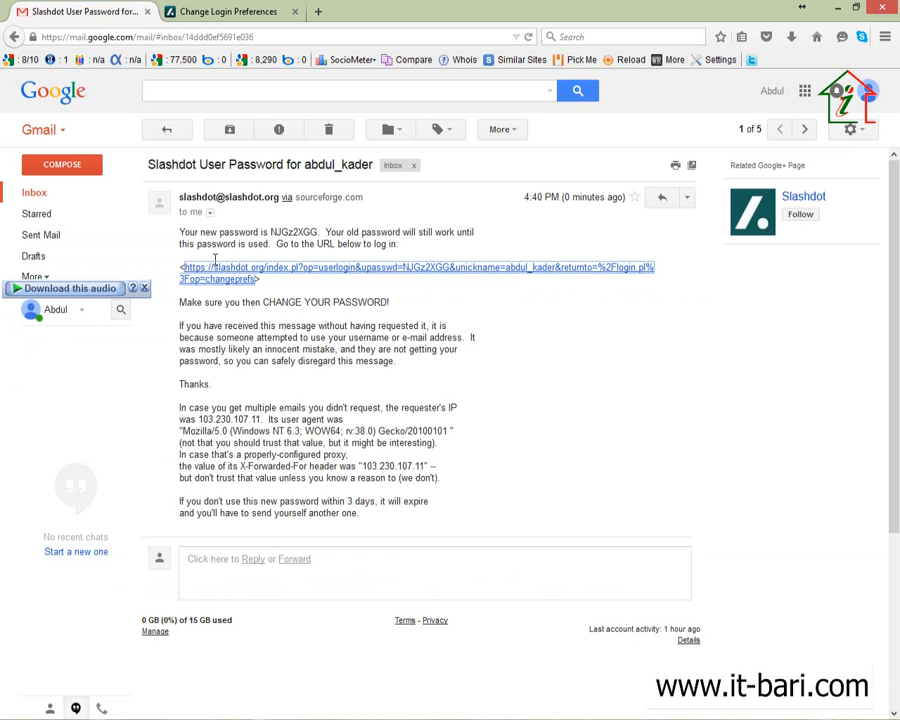
double_click(290, 232)
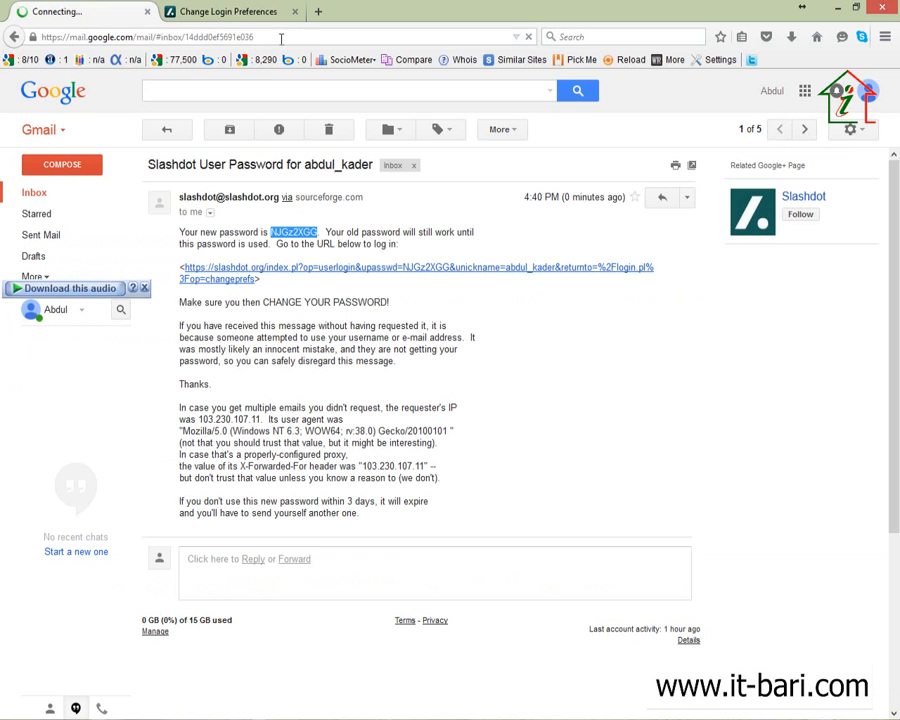
left_click(180, 8)
key("ctrl+a")
key("ctrl+v")
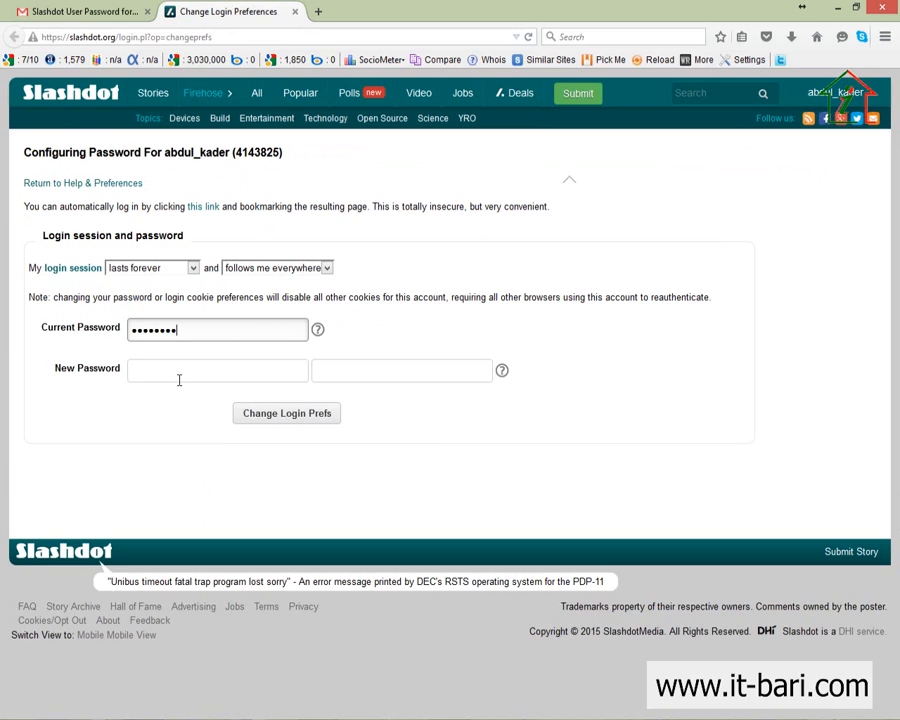
Step: Enter and confirm a new password, then save it with Change Login Prefs
left_click(180, 372)
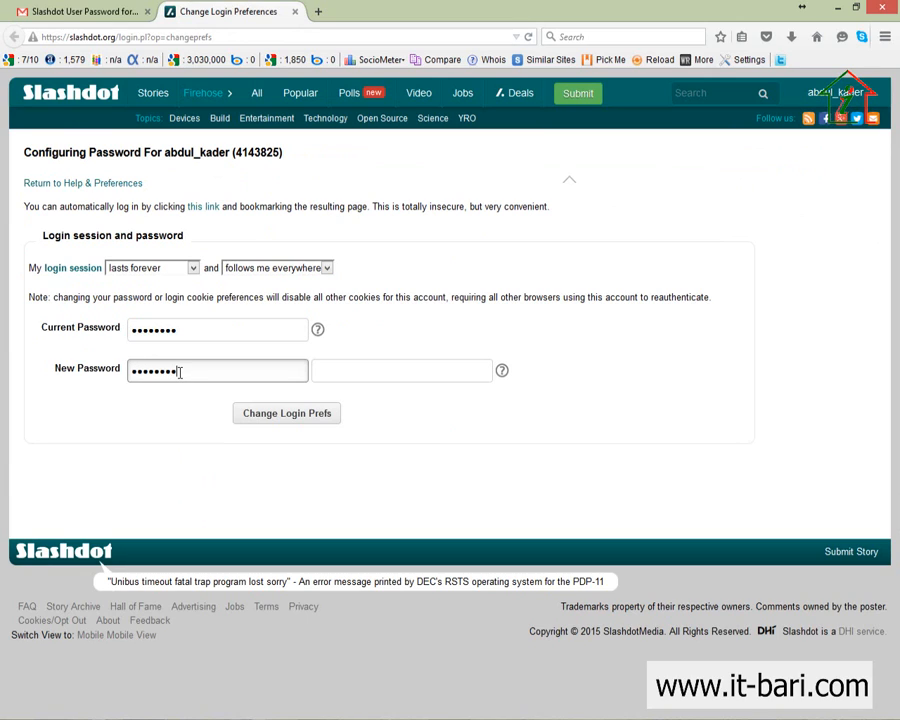
key("Tab")
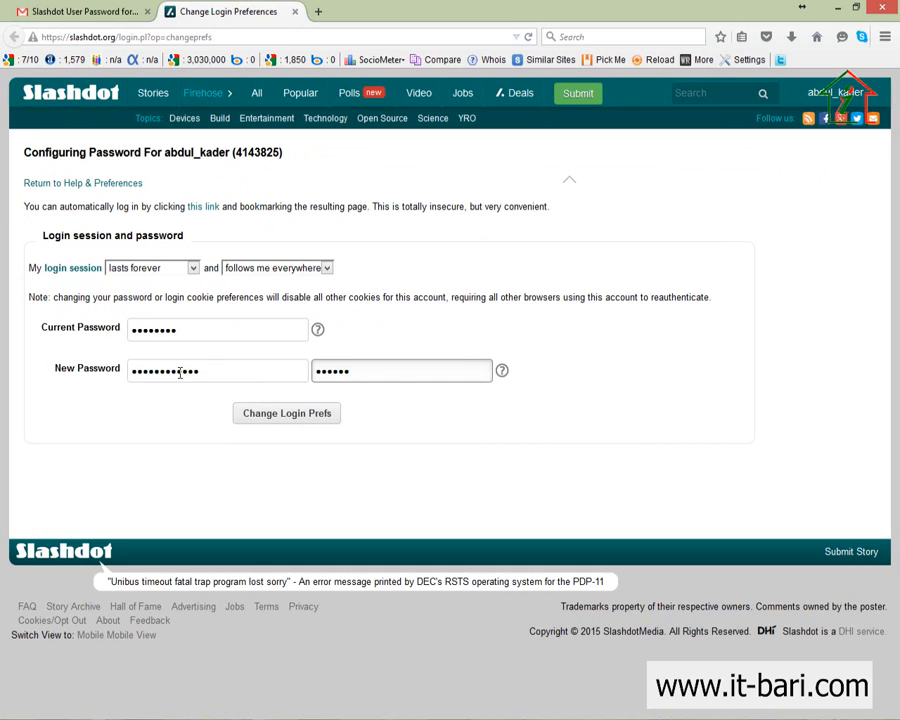
key("ctrl+a")
type("ab")
left_click(314, 416)
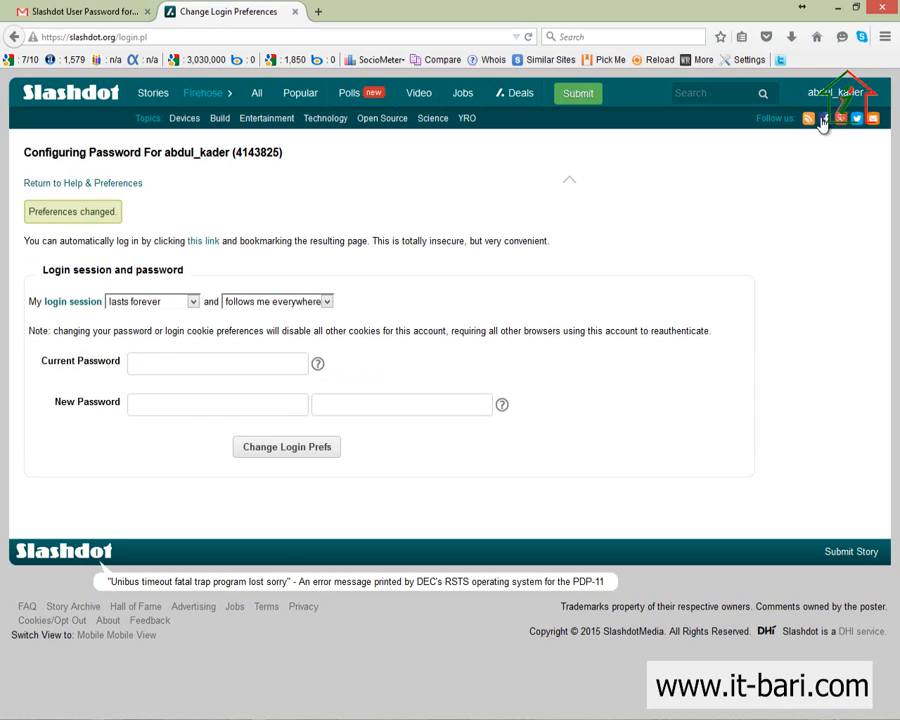
mouse_move(831, 104)
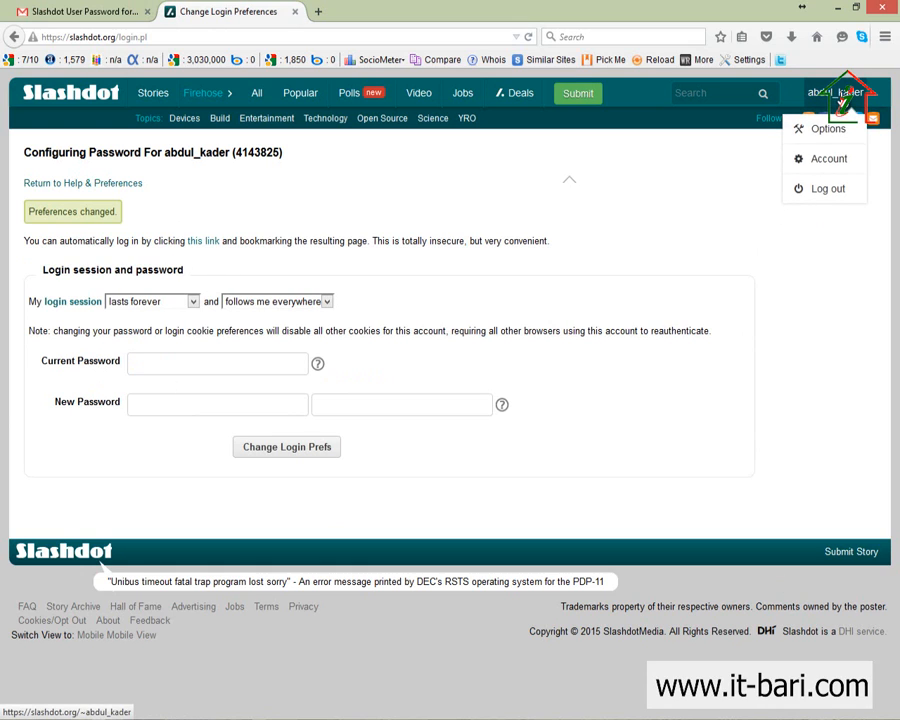
left_click(828, 172)
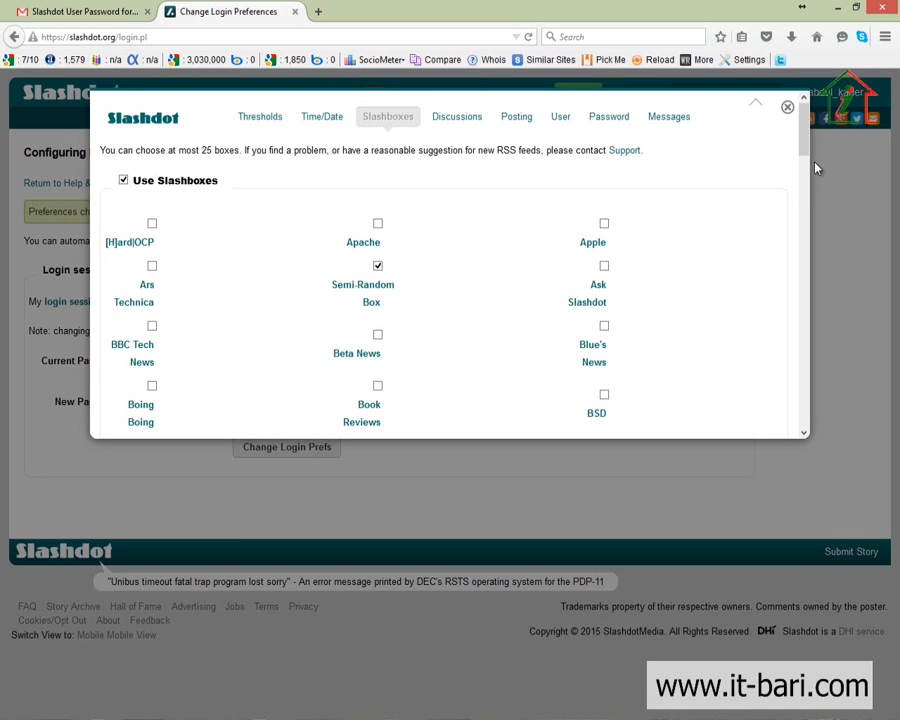
scroll(400, 321, "down", 5)
scroll(372, 362, "up", 5)
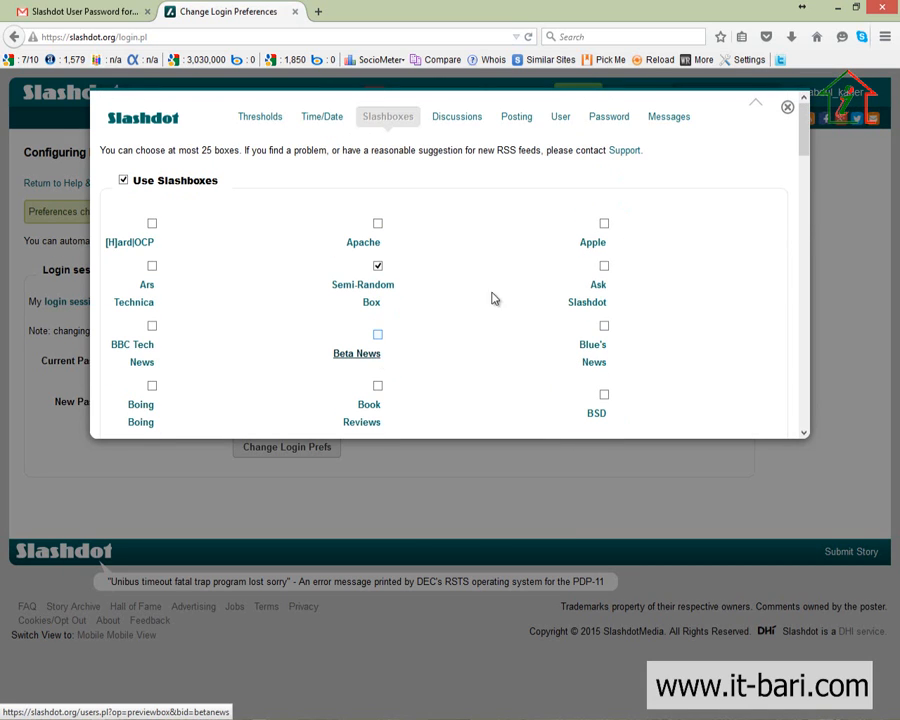
left_click(787, 106)
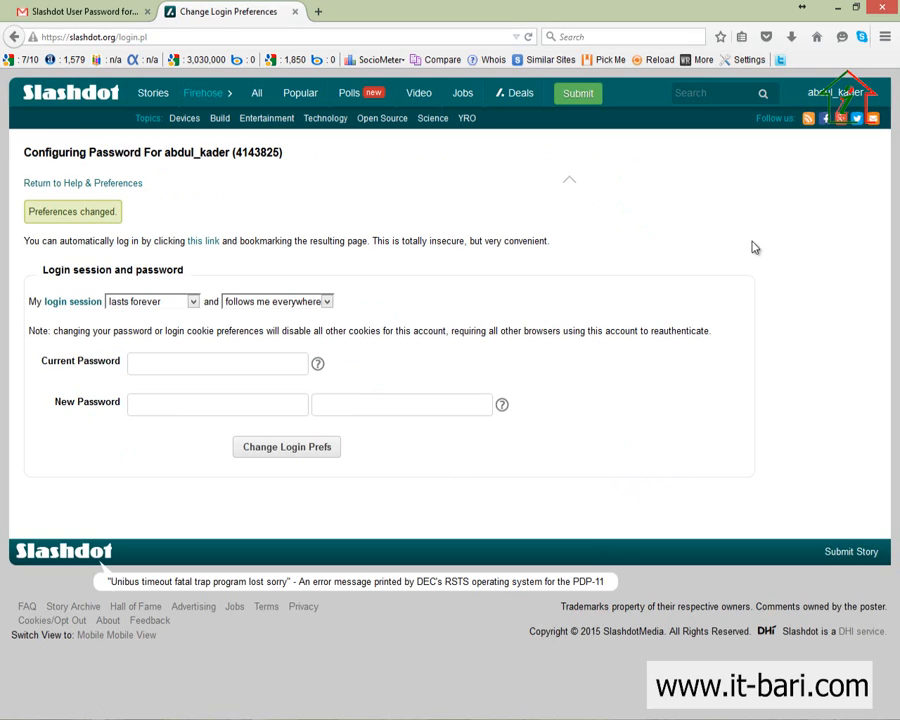
Step: Open the story submission form and briefly outline the Story Title, Your Scoop and URL fields
left_click(578, 100)
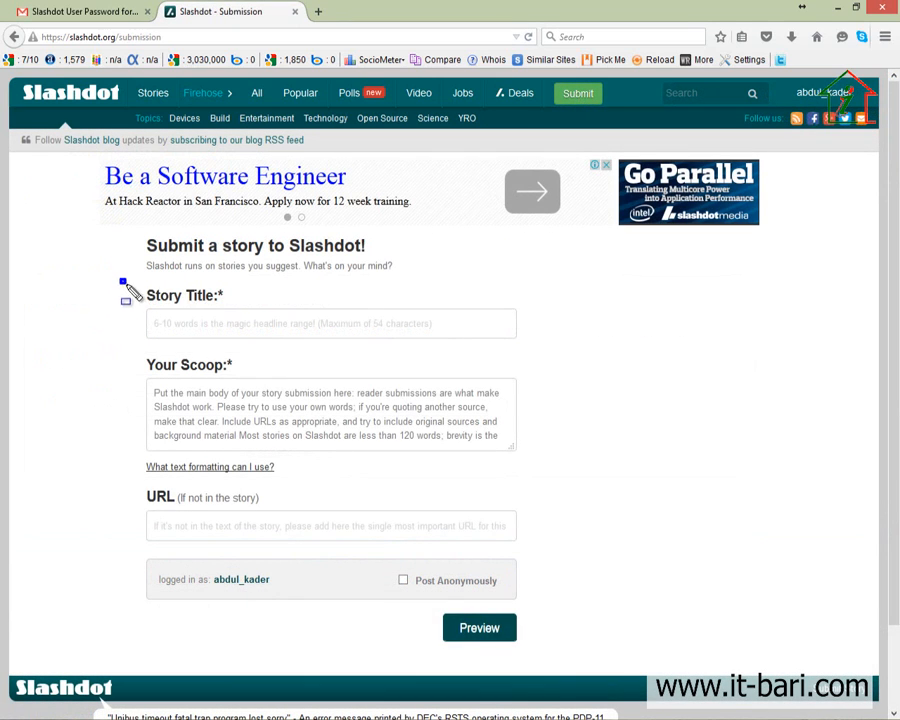
mouse_move(121, 280)
left_mouse_down()
mouse_move(540, 328)
mouse_move(604, 350)
left_mouse_up()
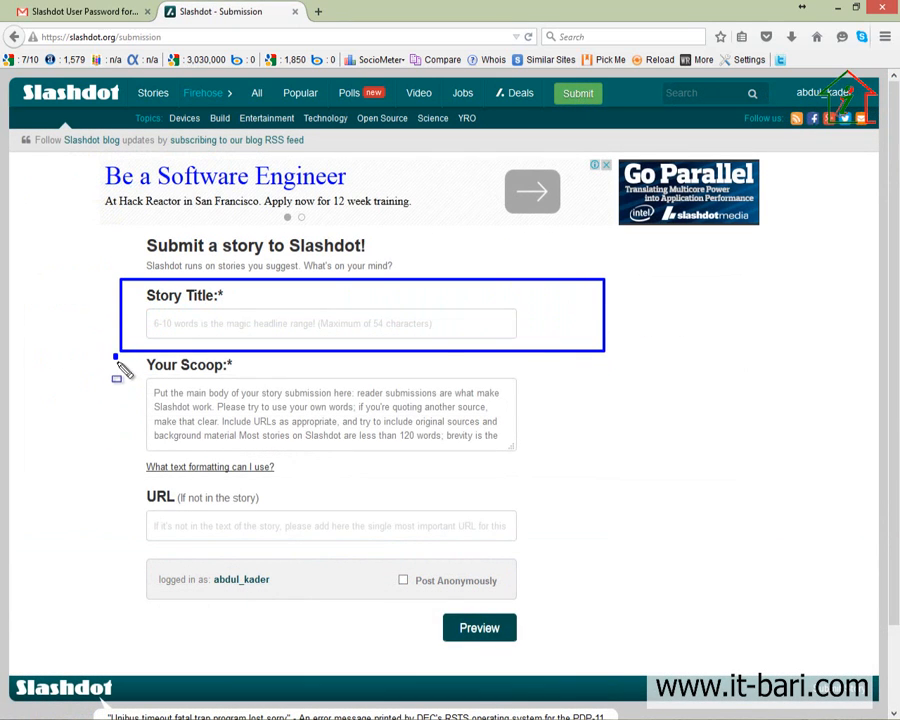
left_click_drag(114, 355, 630, 476)
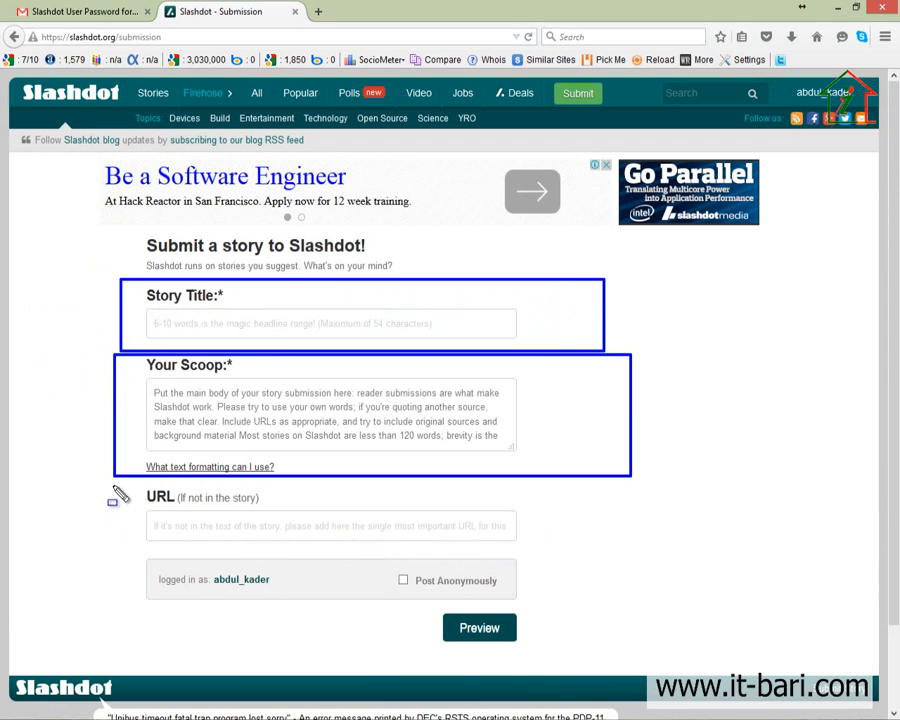
left_click_drag(113, 486, 677, 553)
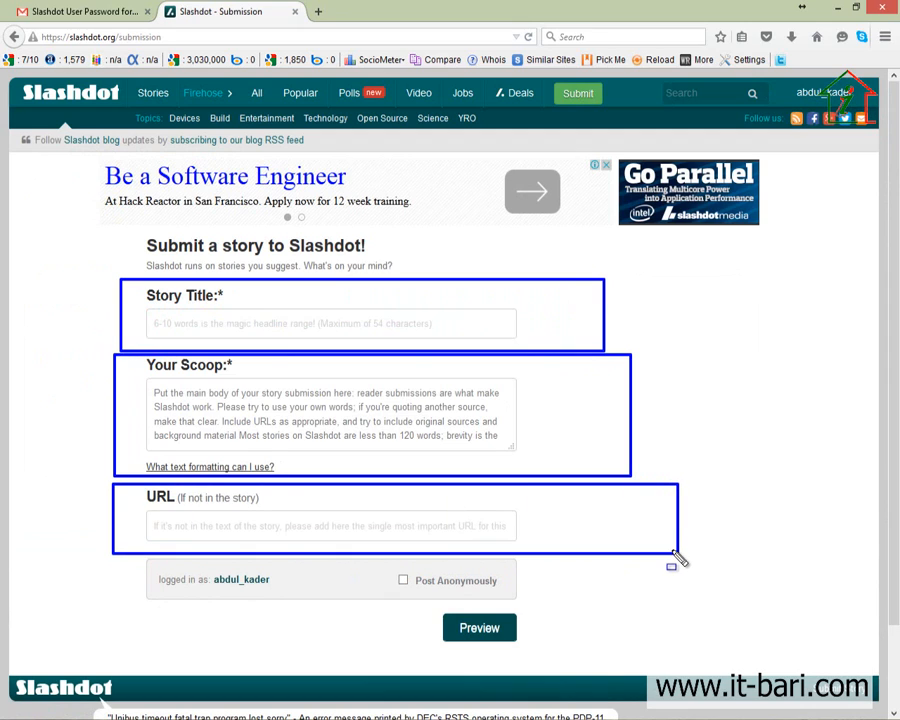
key("Escape")
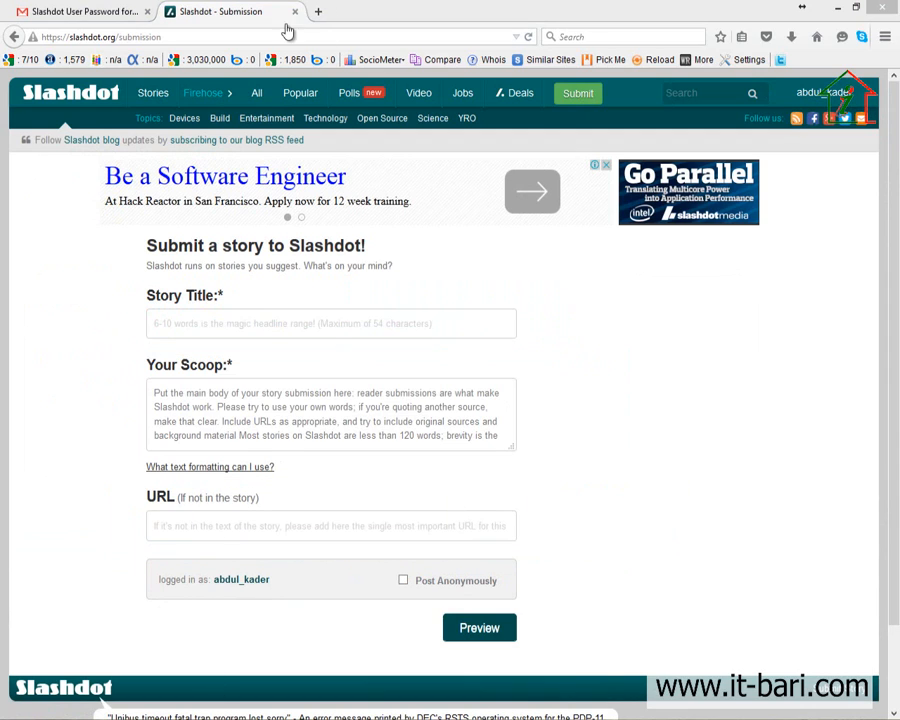
Step: Go to wethecoder.com in a new tab and open the 'Importance of 3D Technology in Gaming' article
left_click(319, 12)
type("wethecoder.com/")
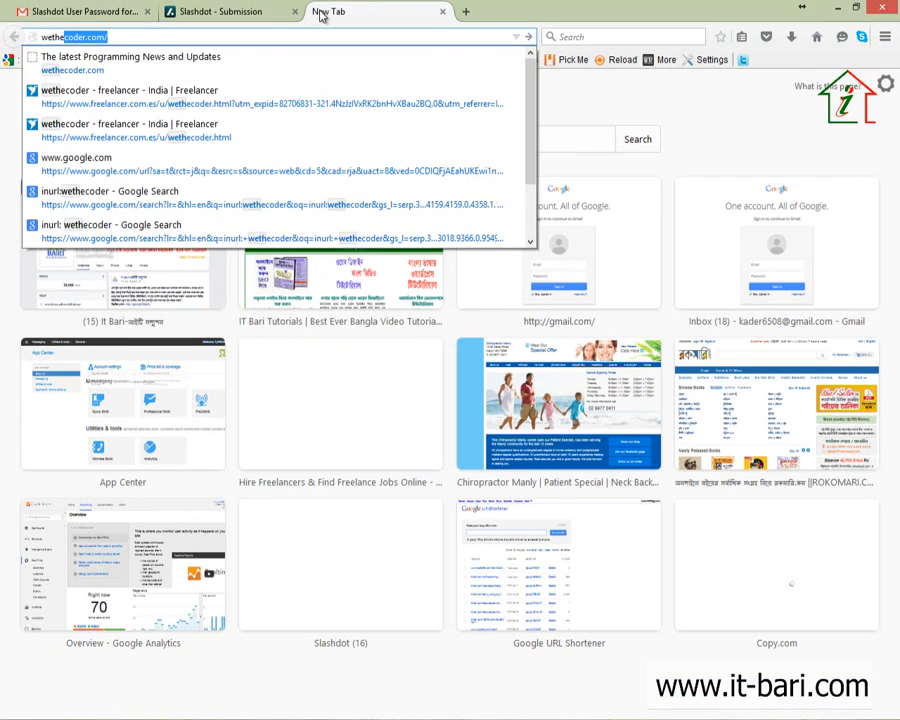
key("Return")
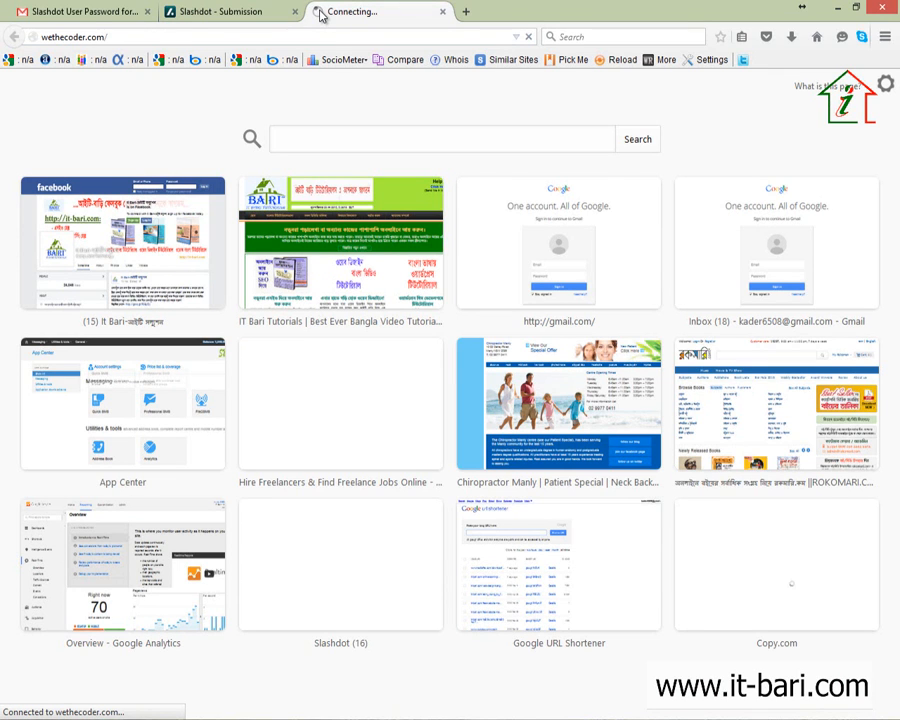
scroll(278, 362, "down", 5)
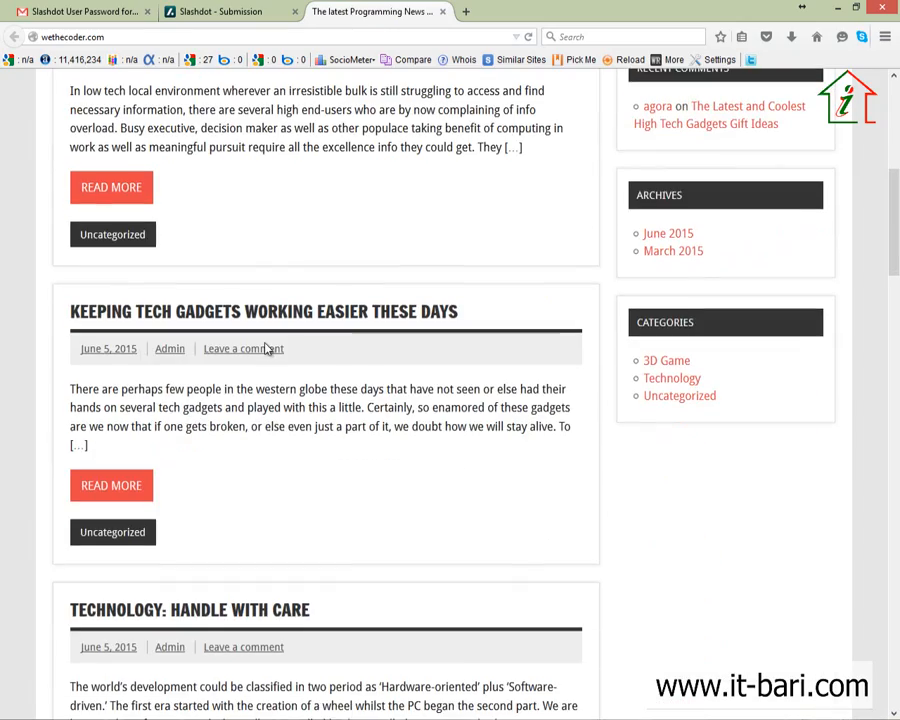
scroll(282, 372, "down", 10)
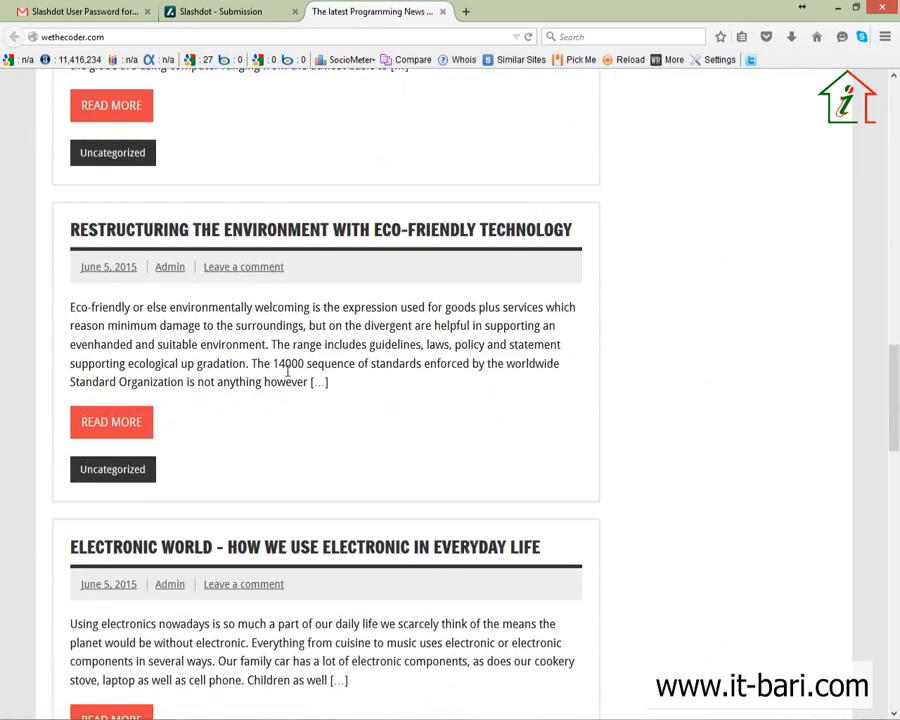
scroll(288, 372, "down", 9)
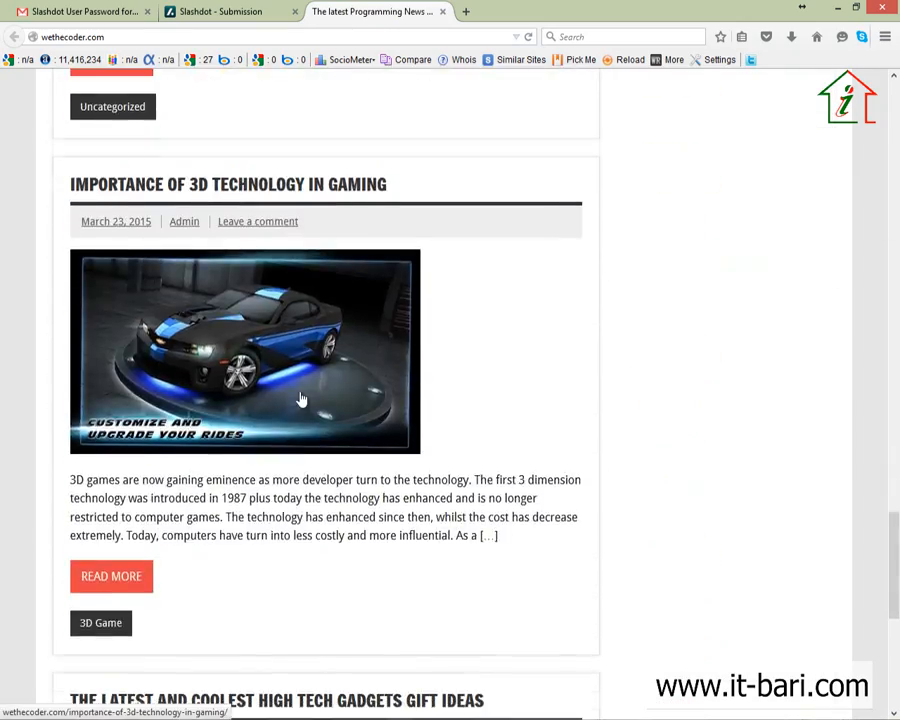
scroll(300, 396, "up", 6)
scroll(302, 420, "down", 4)
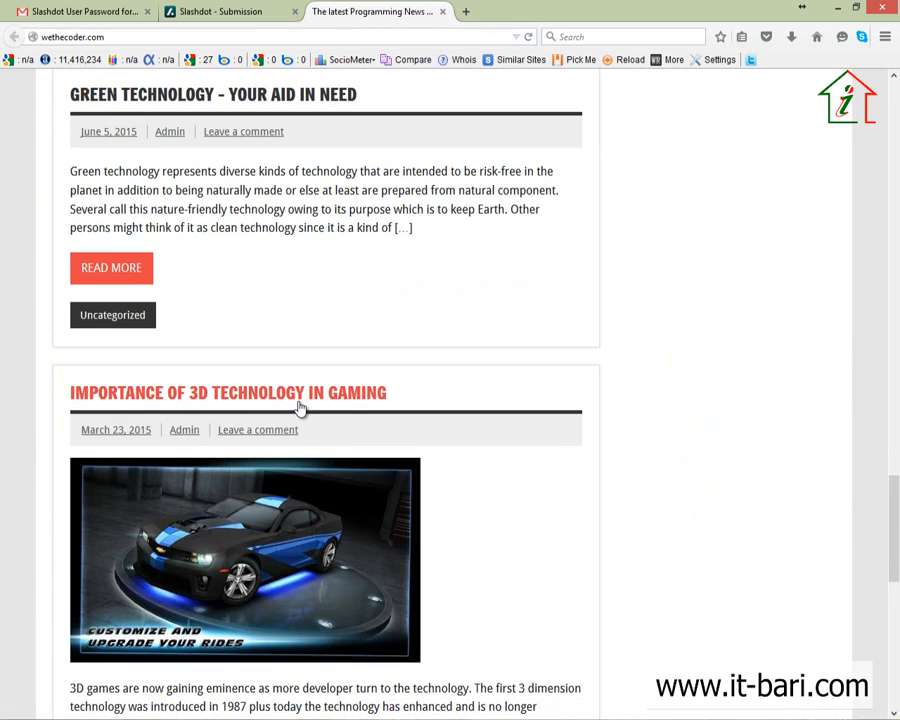
left_click(300, 400)
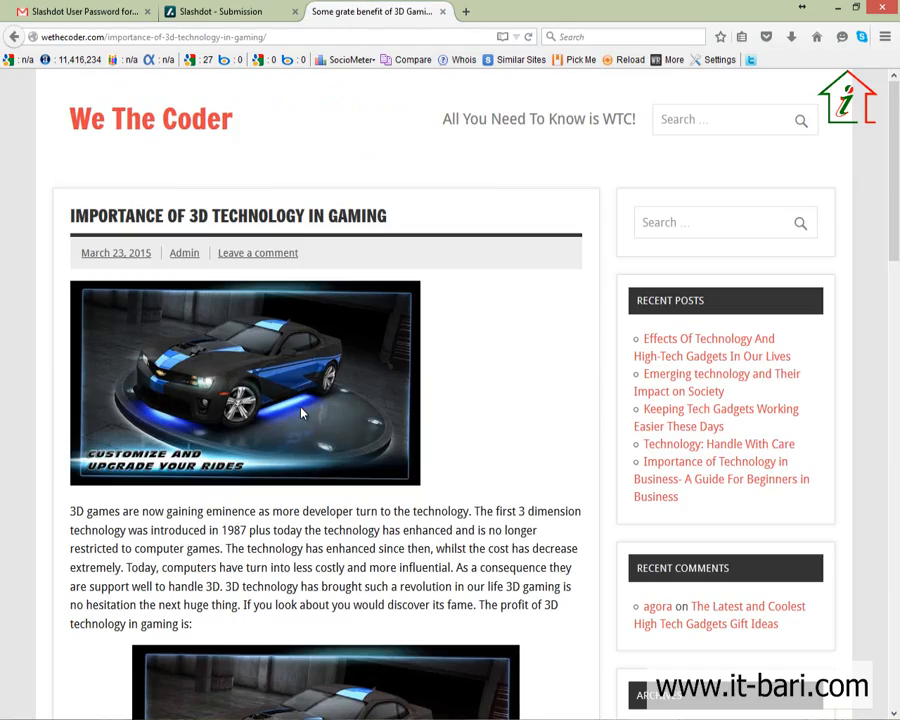
Step: Copy the article title 'Importance of 3D Technology in Gaming' into the Story Title field
scroll(300, 408, "down", 15)
scroll(300, 408, "up", 15)
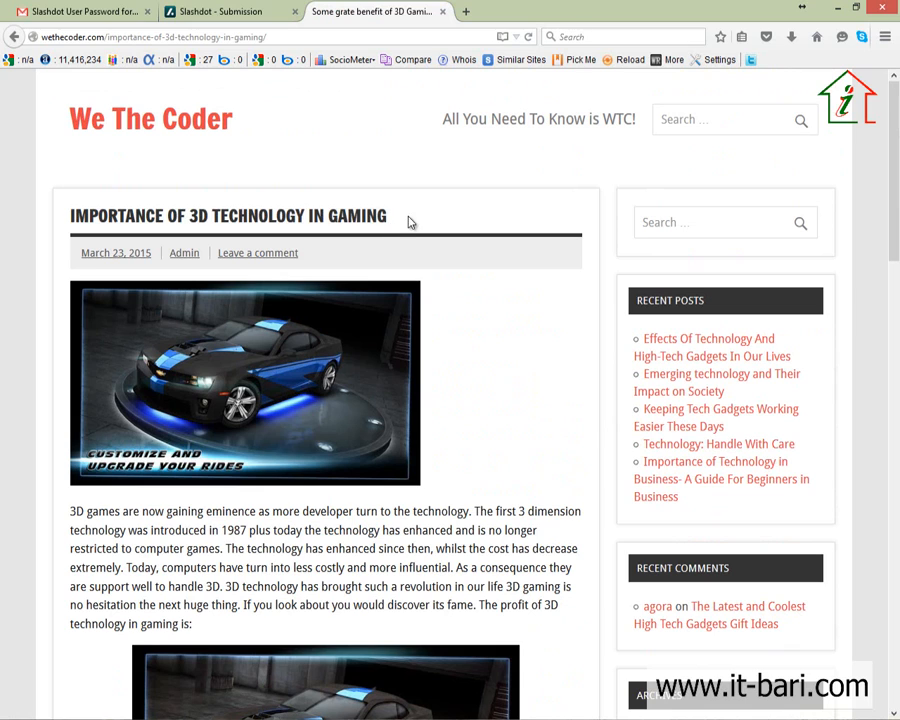
left_click_drag(408, 222, 57, 228)
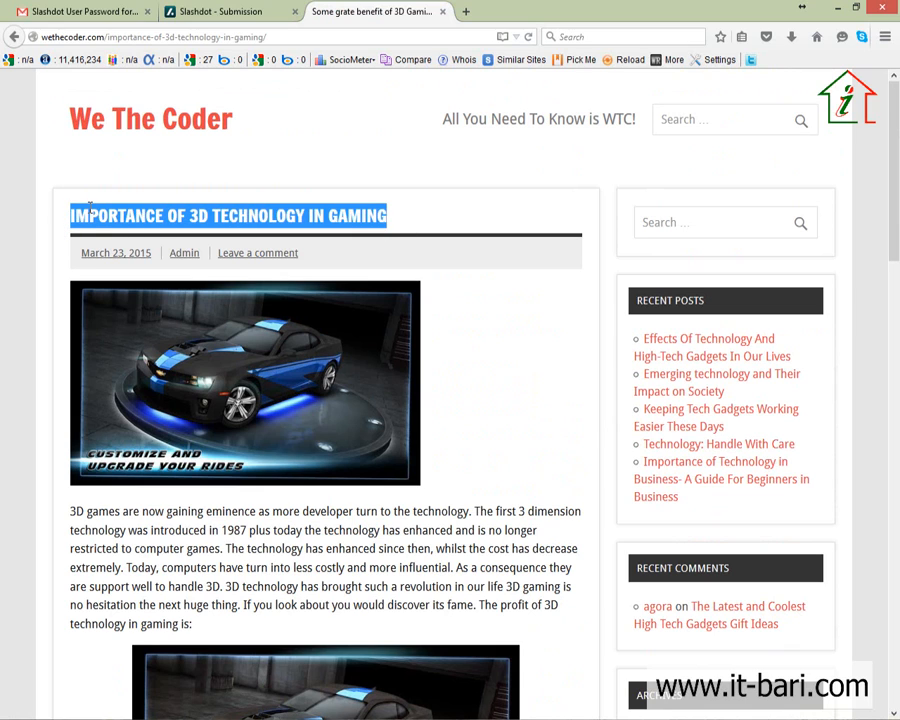
left_click(213, 11)
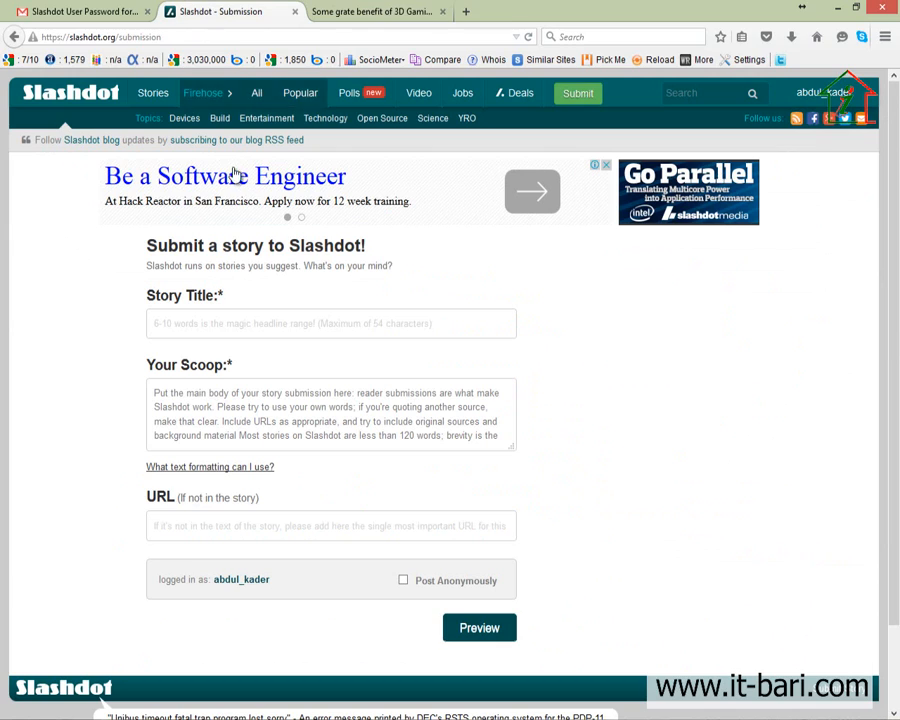
left_click(245, 320)
type("Importance of 3D Technology in Gaming")
Step: Copy the article's text into the Your Scoop story body
scroll(267, 341, "down", 2)
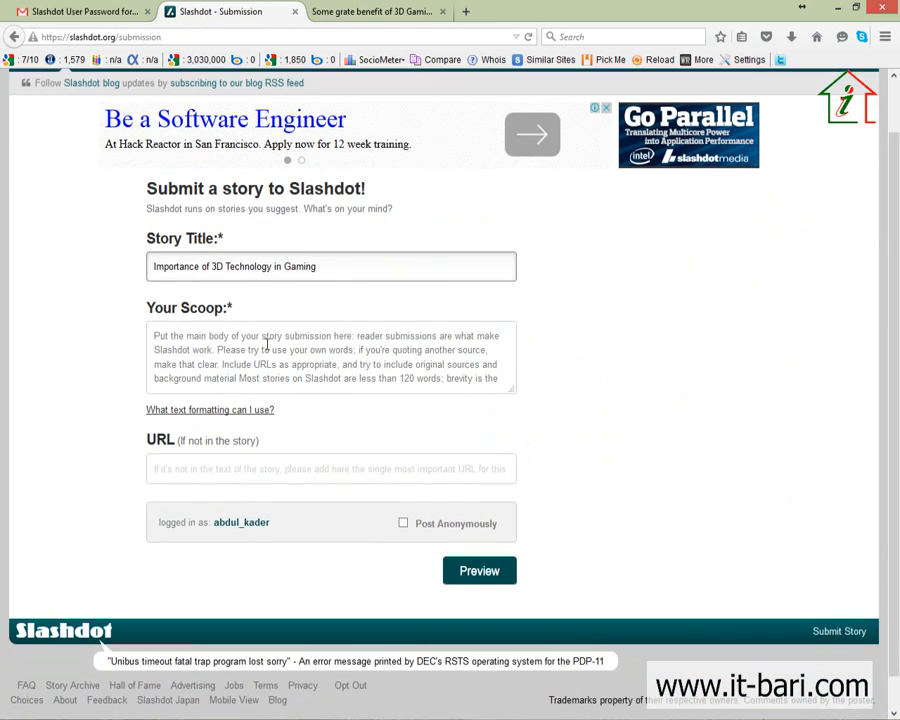
left_click(262, 308)
left_click(362, 11)
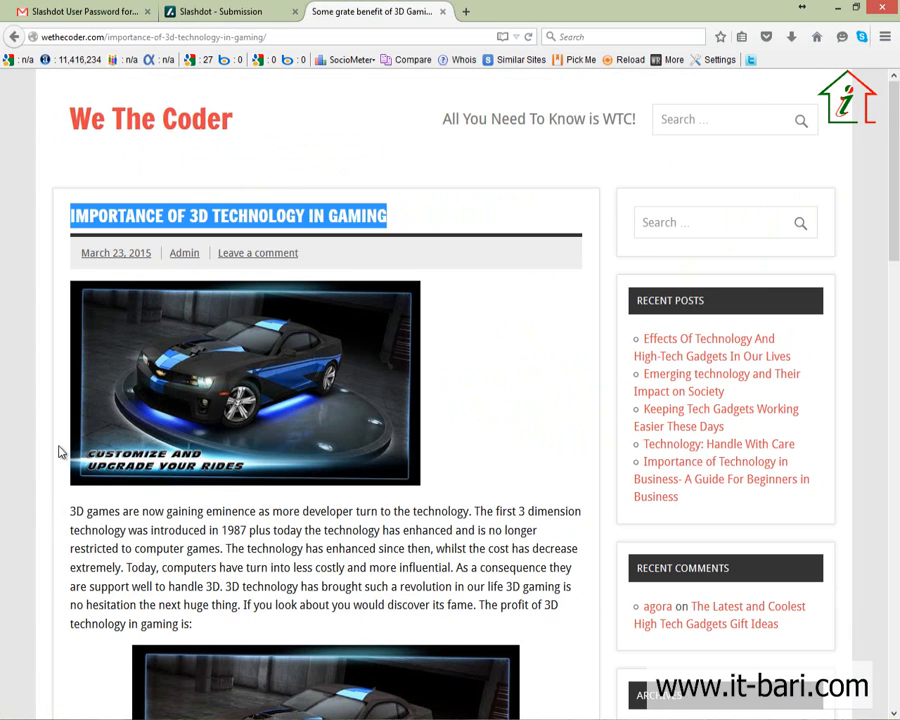
left_click_drag(62, 510, 594, 474)
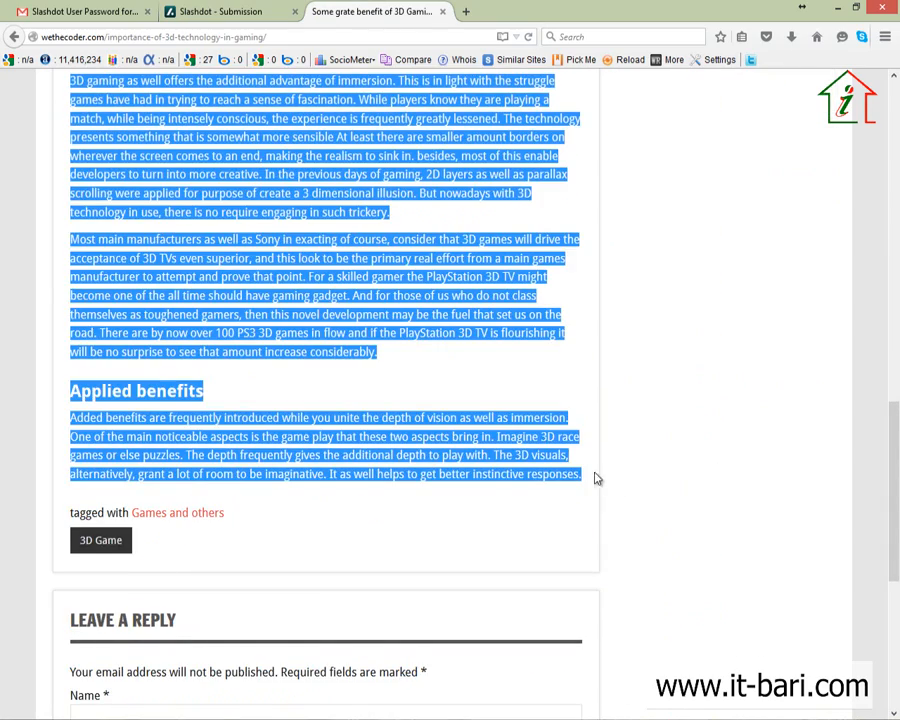
key("ctrl+c")
left_click(220, 11)
left_click(272, 345)
key("ctrl+v")
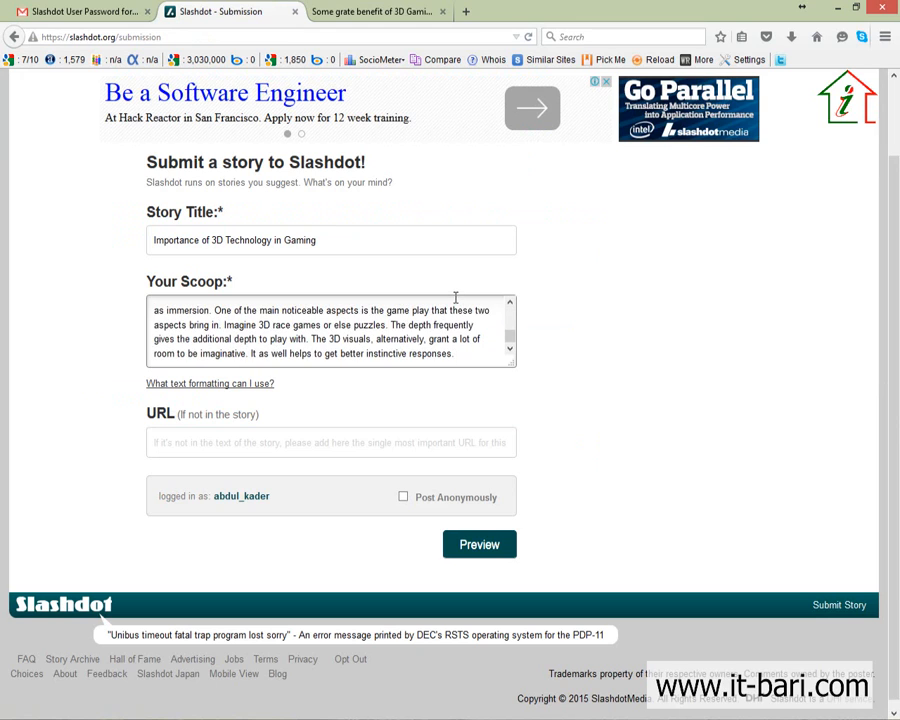
Step: Paste the wethecoder.com article address into the URL field and preview the story
scroll(460, 330, "up", 3)
left_click_drag(512, 364, 673, 622)
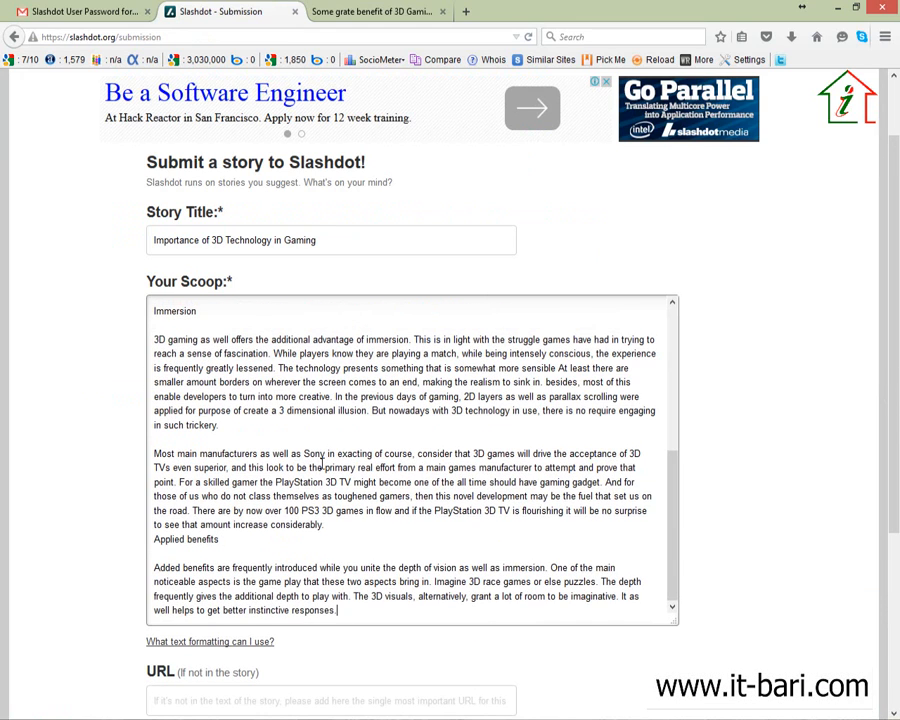
scroll(321, 466, "up", 5)
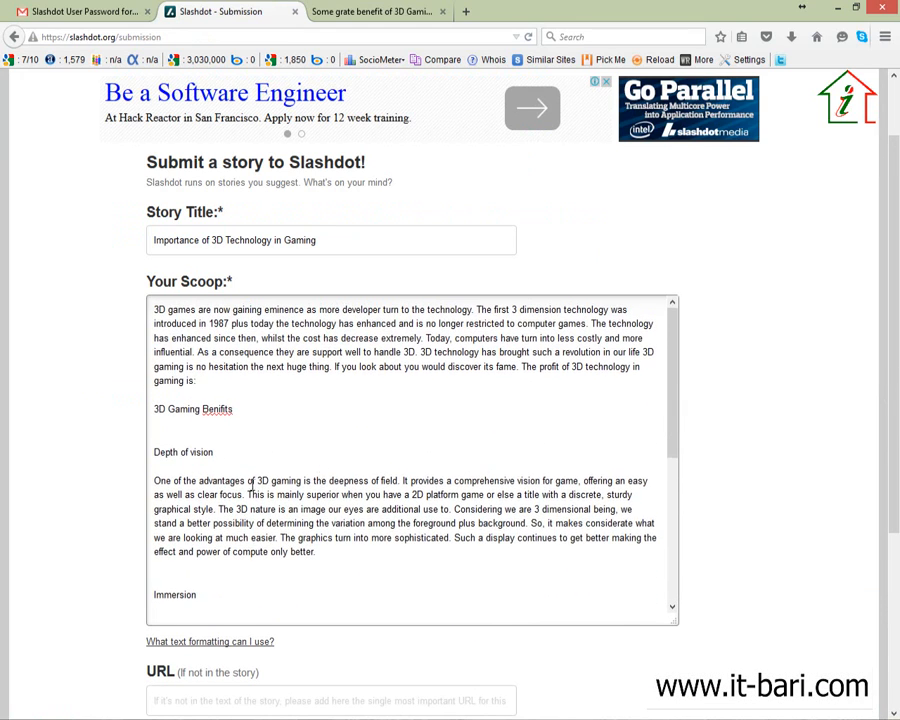
scroll(242, 441, "down", 5)
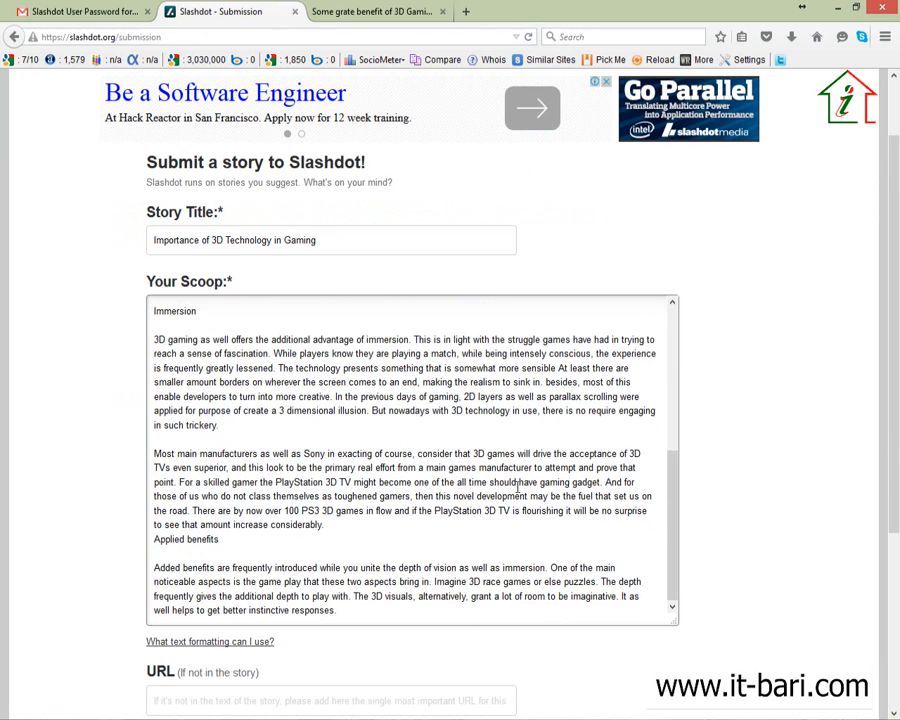
scroll(42, 495, "down", 5)
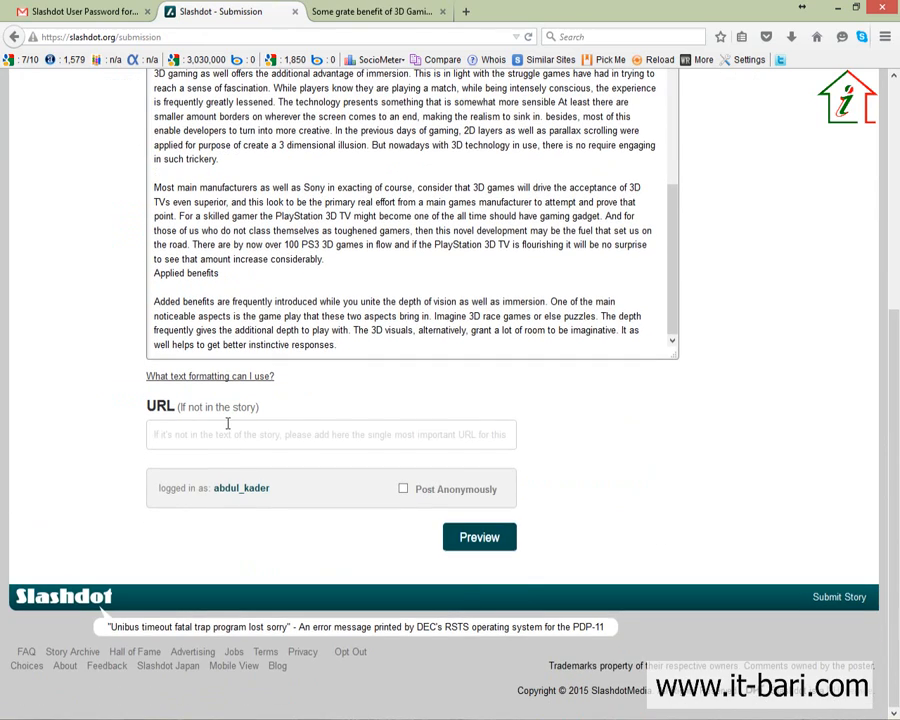
left_click(365, 14)
left_click(225, 37)
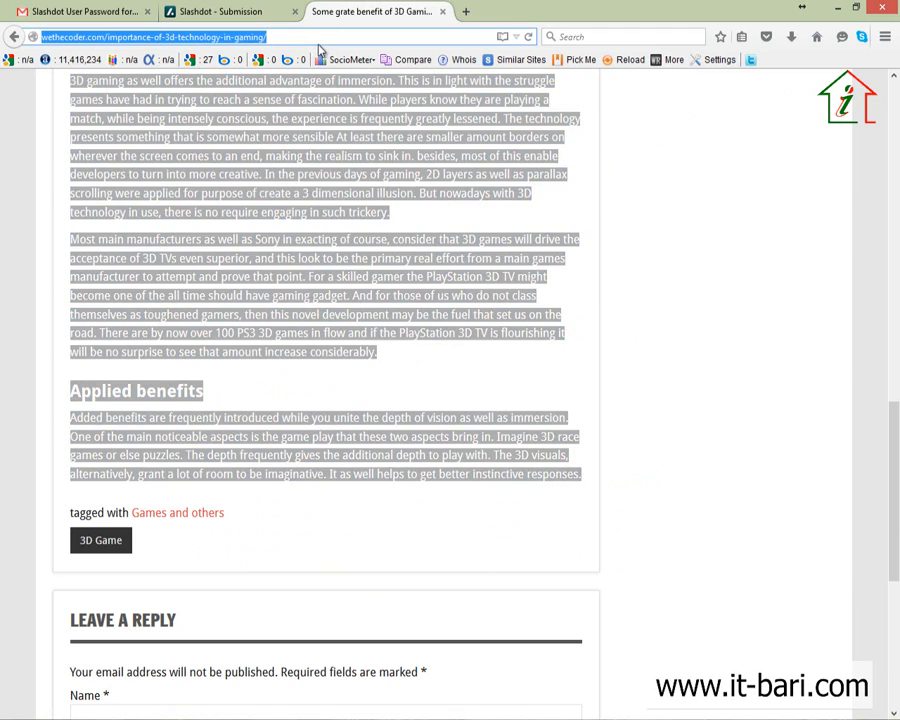
left_click(258, 8)
left_click(260, 434)
key("ctrl+v")
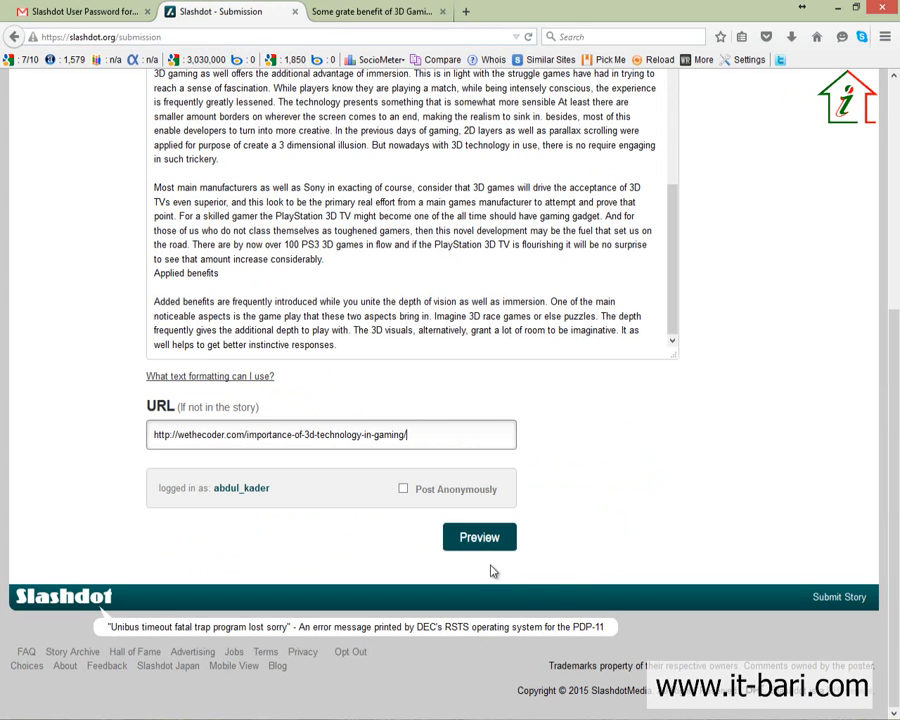
left_click(476, 539)
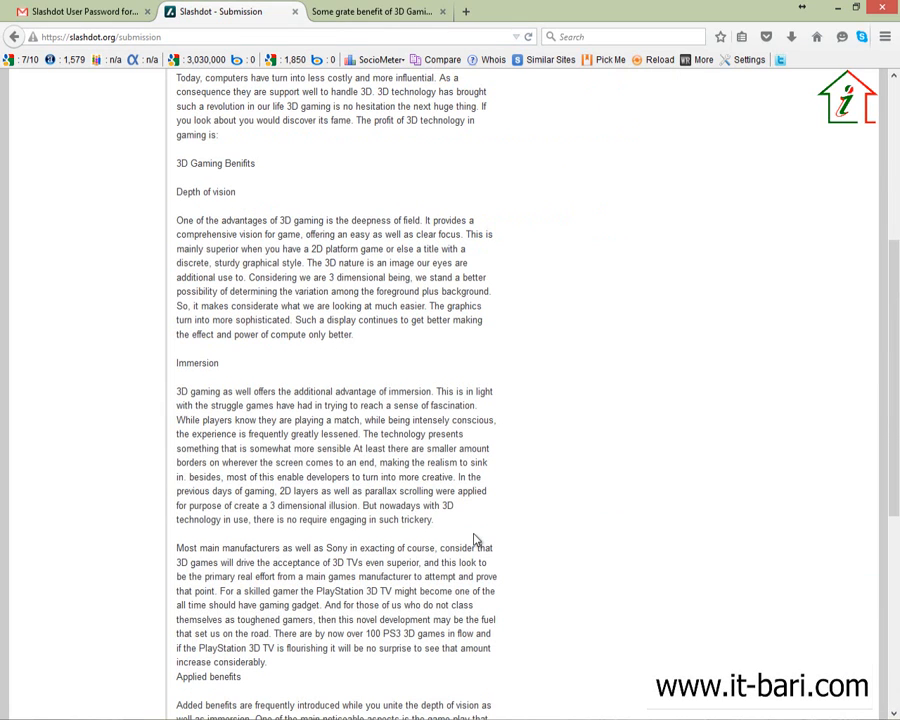
Step: Enter the verification word in the Prove yourself field and submit the 3D gaming story
scroll(476, 540, "up", 6)
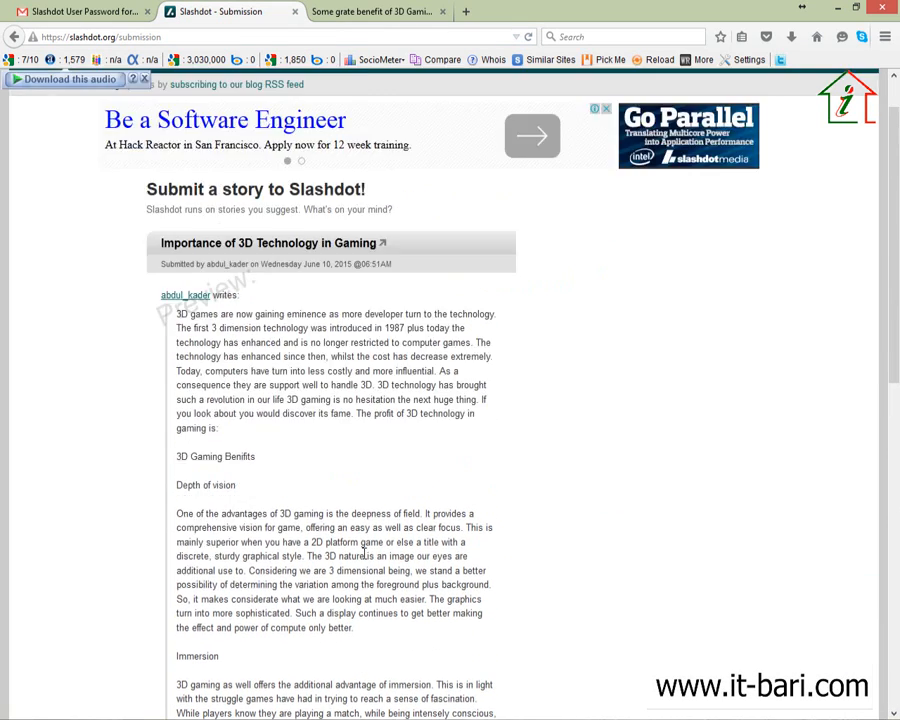
scroll(306, 502, "down", 8)
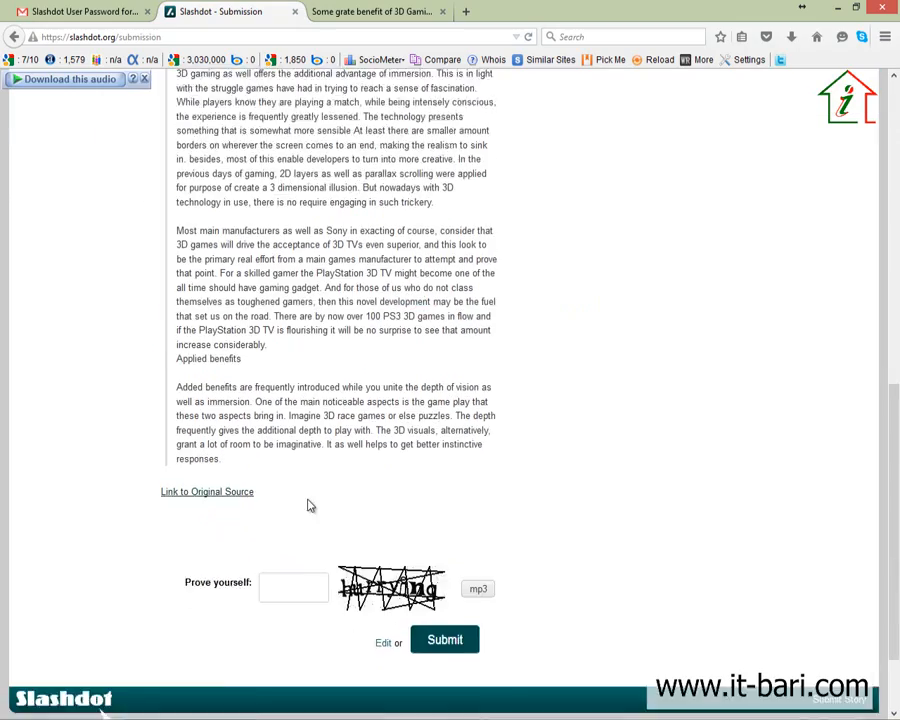
scroll(407, 515, "up", 3)
scroll(486, 454, "up", 10)
scroll(484, 456, "down", 12)
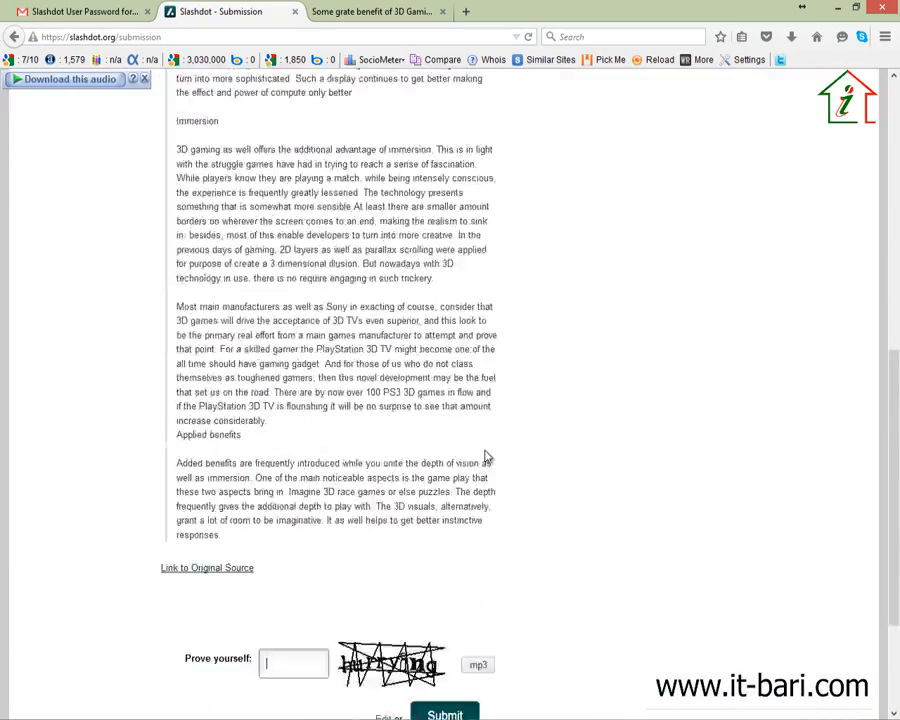
left_click(297, 489)
left_click(297, 487)
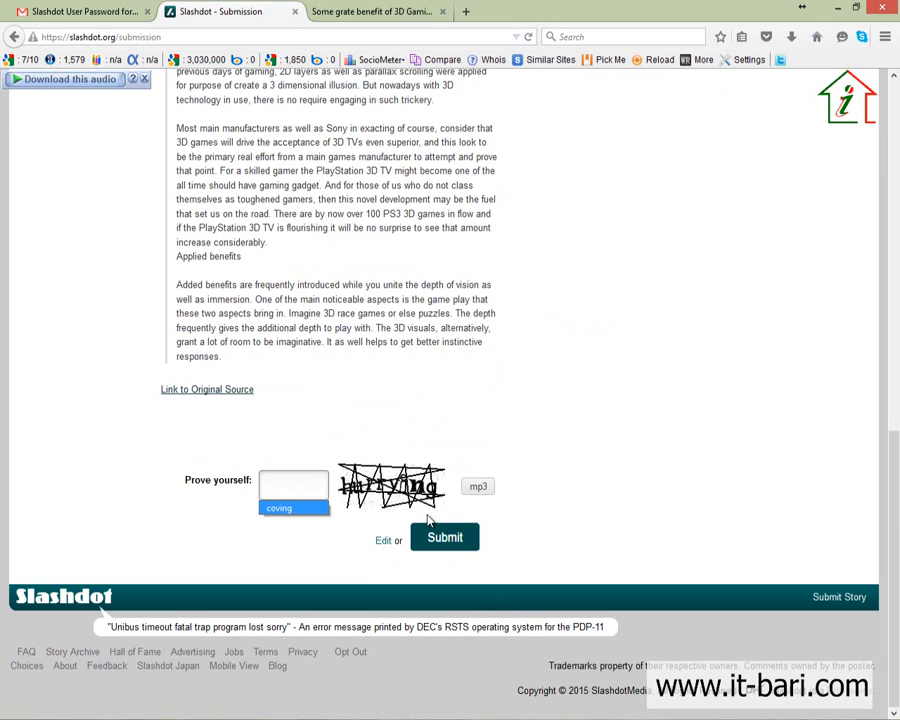
type("hurrying")
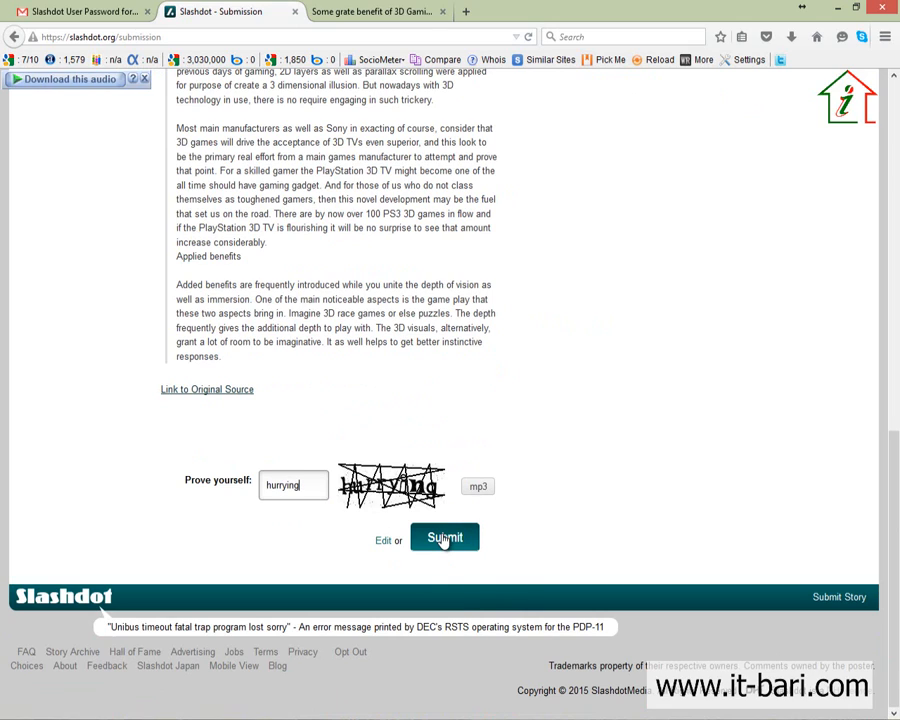
left_click(442, 538)
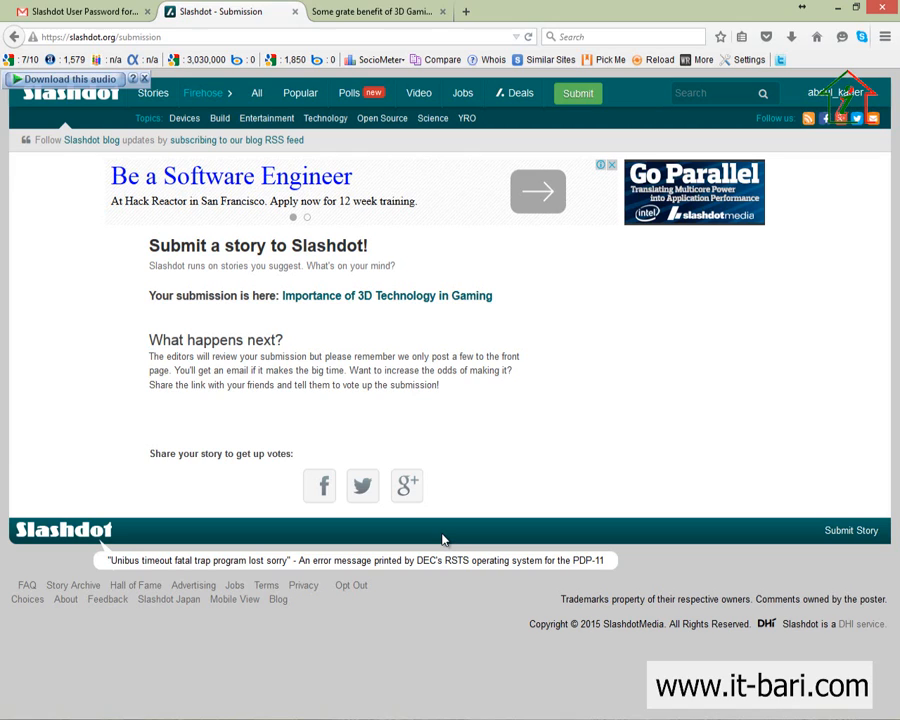
Step: Open the submitted 'Importance of 3D Technology in Gaming' story page from the confirmation link
key("ctrl+shift+d")
mouse_move(128, 280)
left_mouse_down()
mouse_move(274, 311)
mouse_move(545, 296)
mouse_move(560, 320)
left_mouse_up()
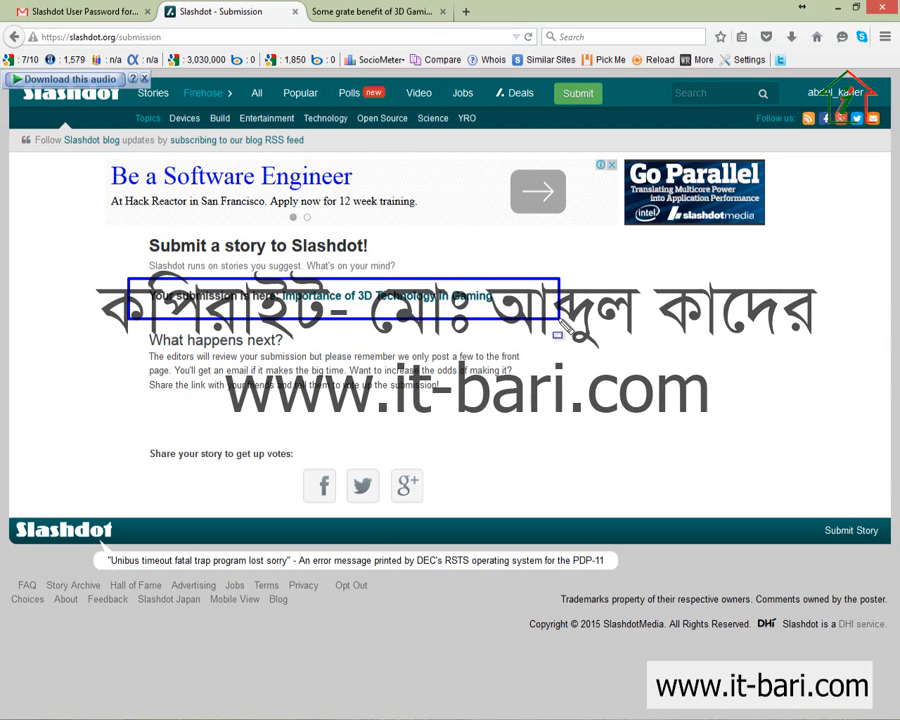
key("ctrl+shift+d")
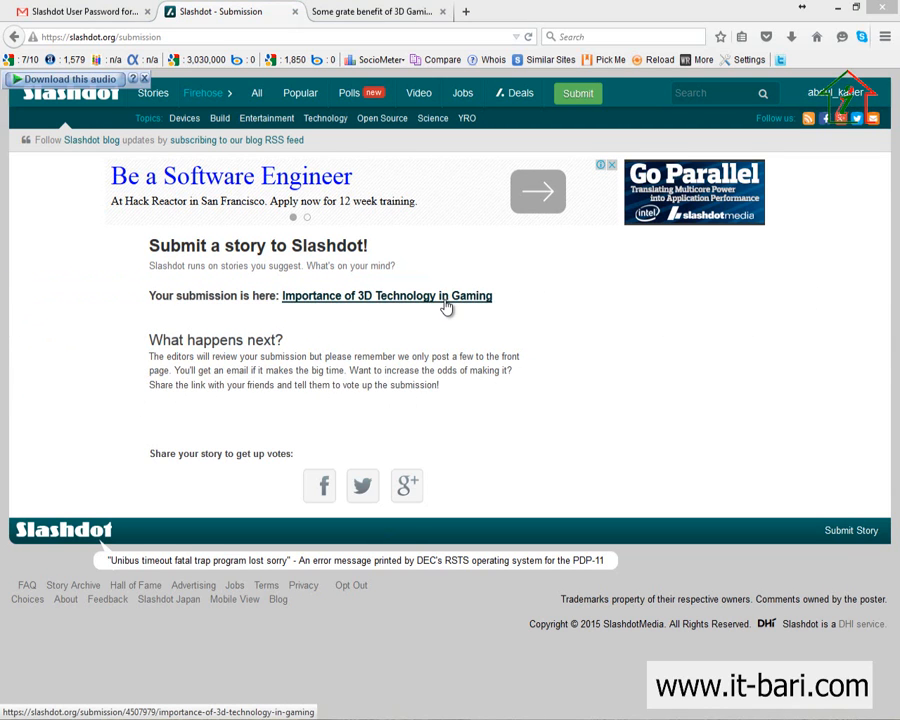
left_click(447, 307)
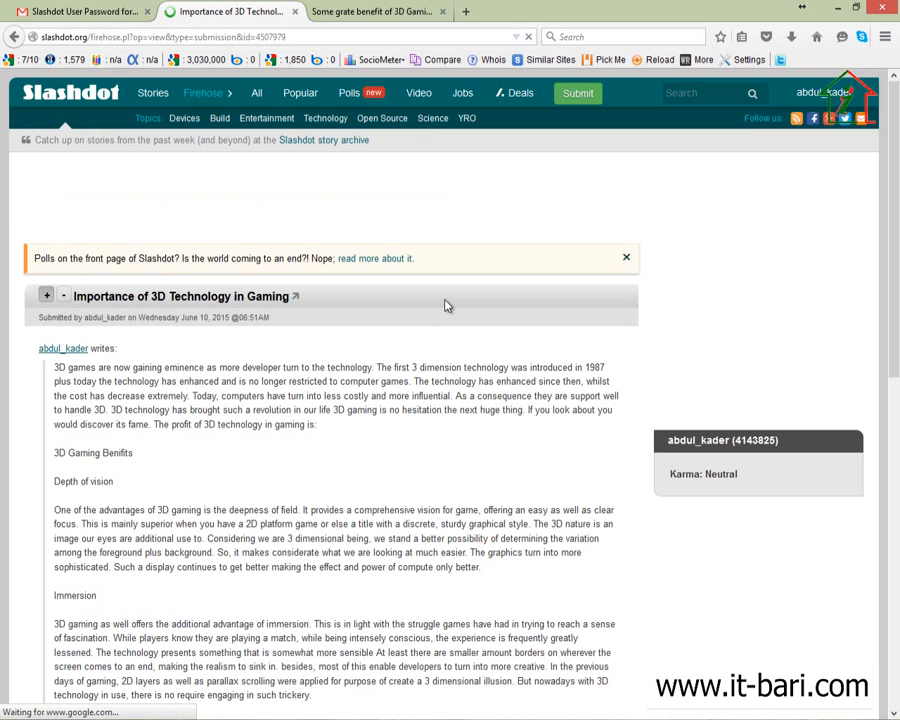
Step: Look over the story page and click into the comment subject and comment body fields
scroll(273, 585, "down", 9)
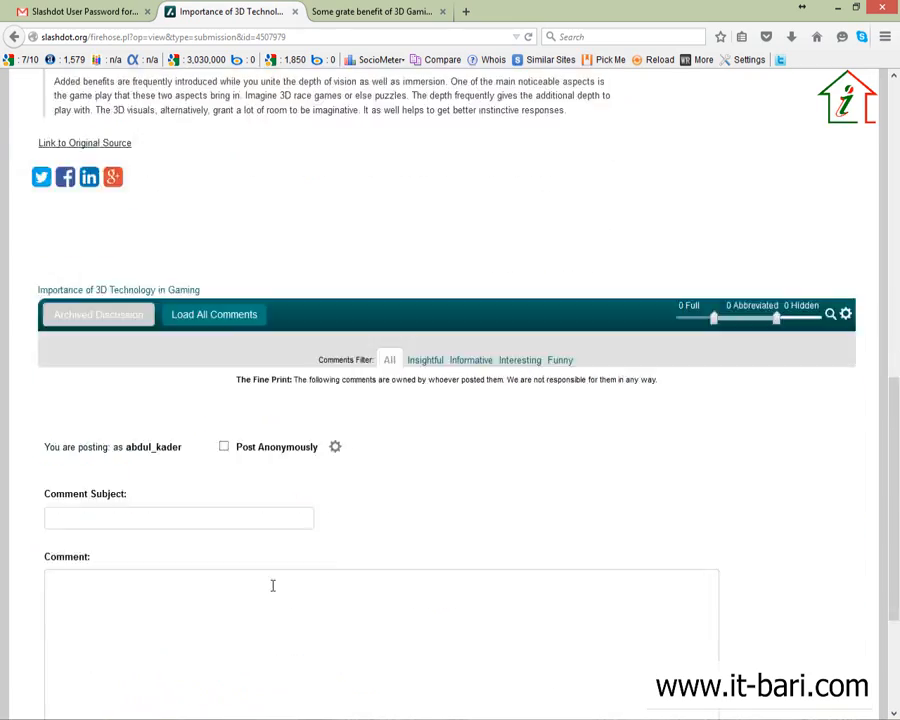
scroll(309, 568, "up", 6)
scroll(310, 570, "down", 6)
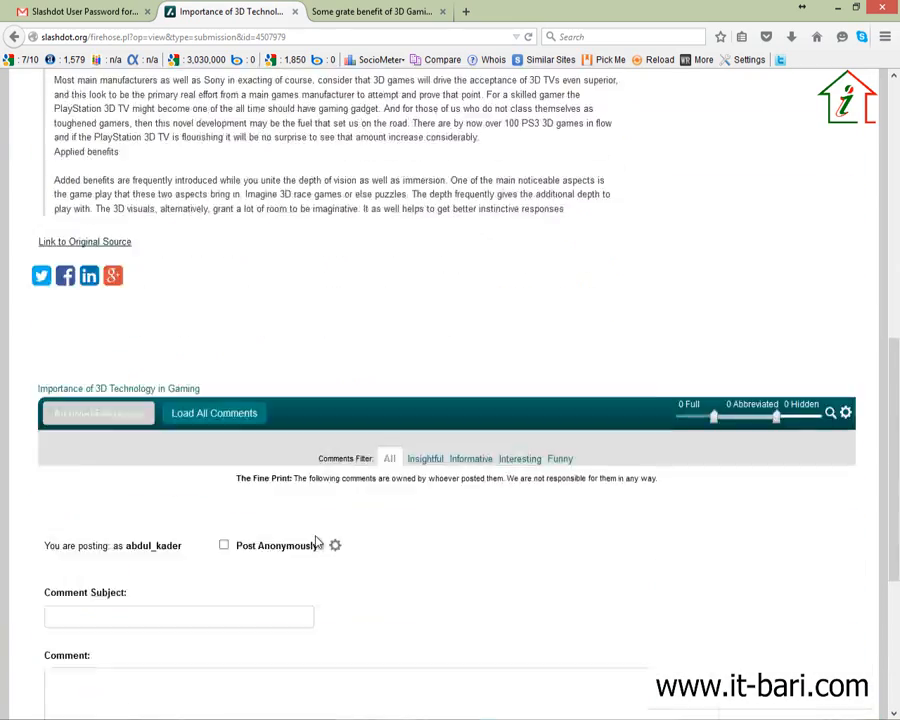
left_click(76, 297)
left_click(147, 462)
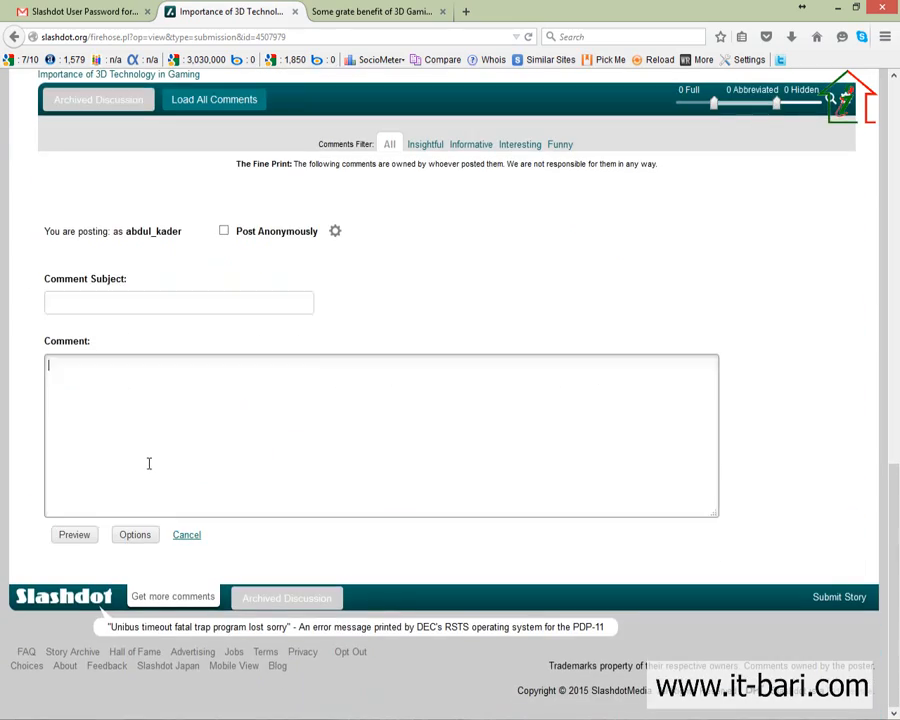
left_click(84, 537)
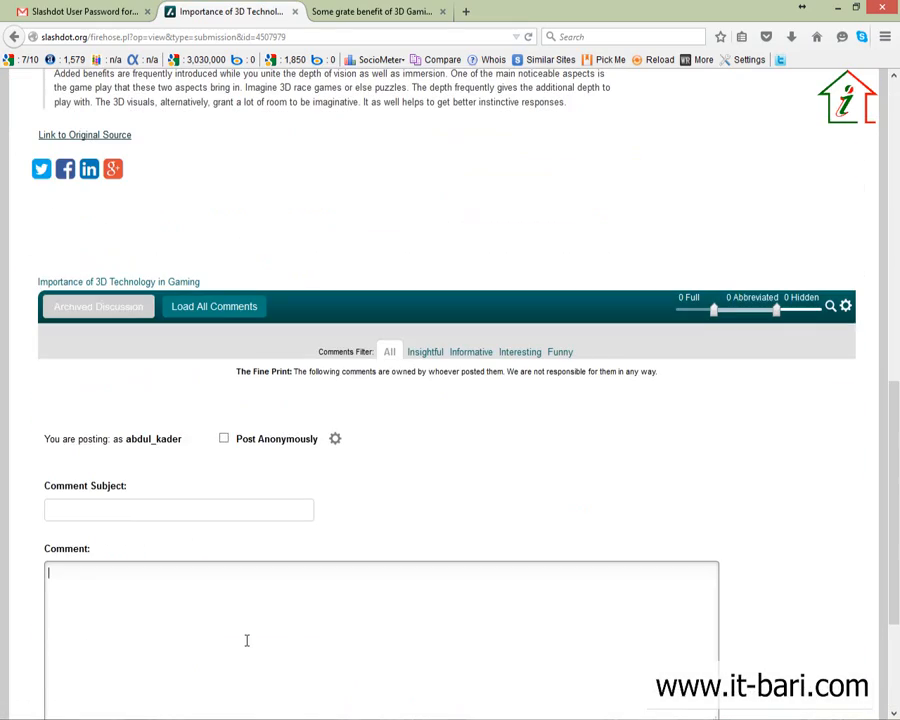
Step: Open the story's 'Link to Original Source' article on wethecoder.com
scroll(242, 637, "down", 3)
scroll(109, 557, "up", 10)
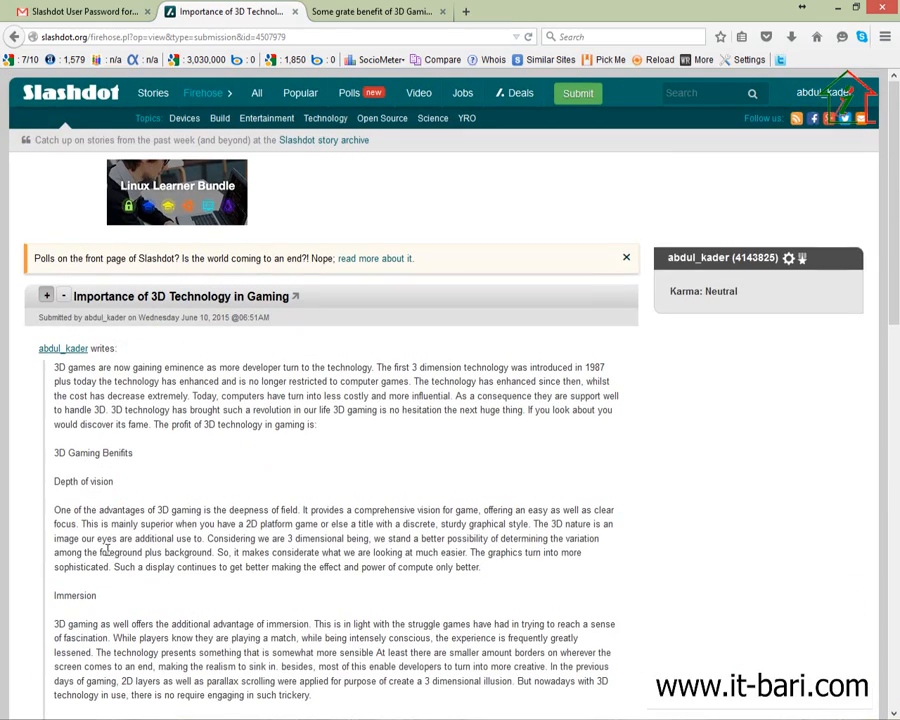
scroll(360, 433, "down", 4)
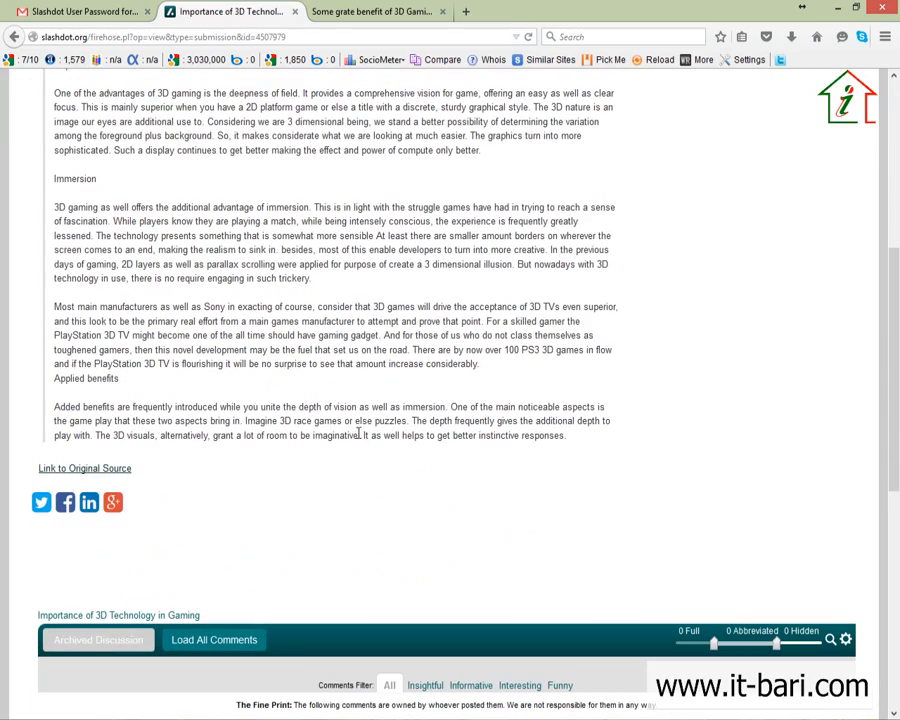
left_click(63, 470)
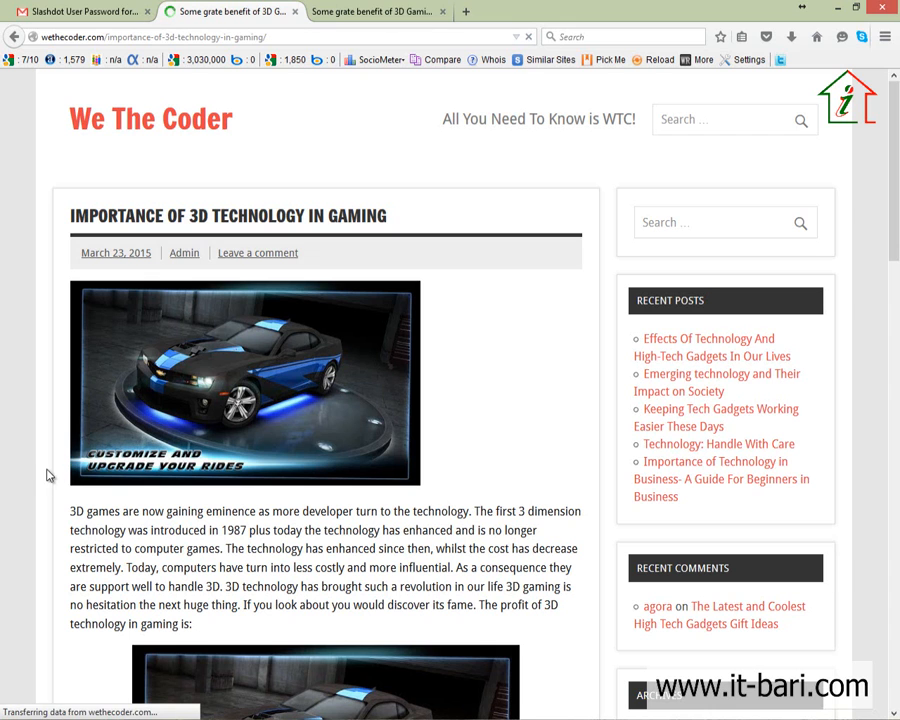
Step: Skim the wethecoder.com source article, then return to the Slashdot story page
scroll(90, 485, "down", 3)
scroll(115, 492, "down", 6)
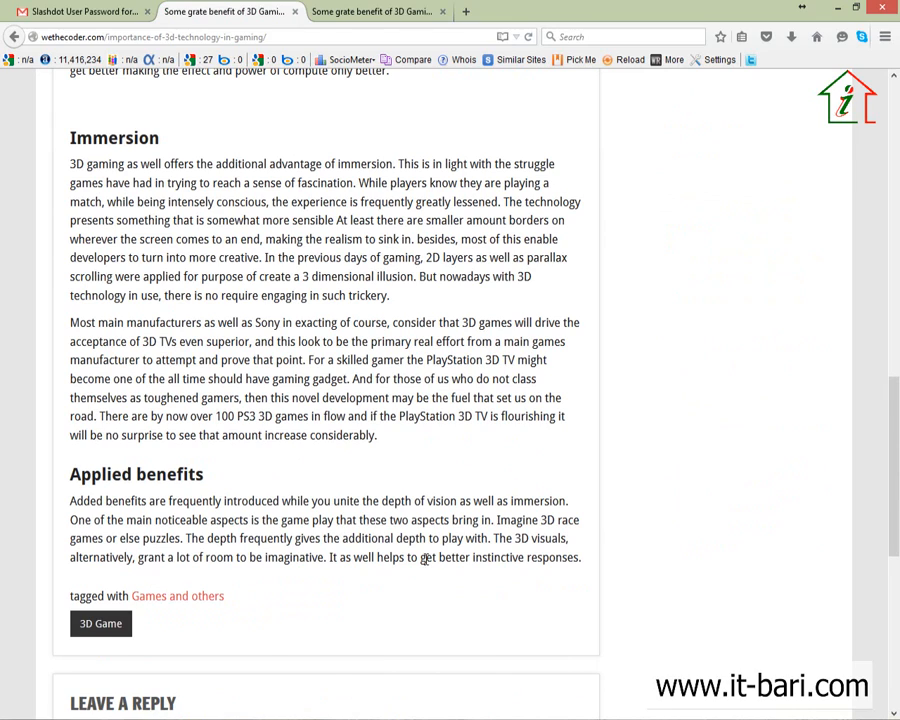
scroll(424, 560, "up", 9)
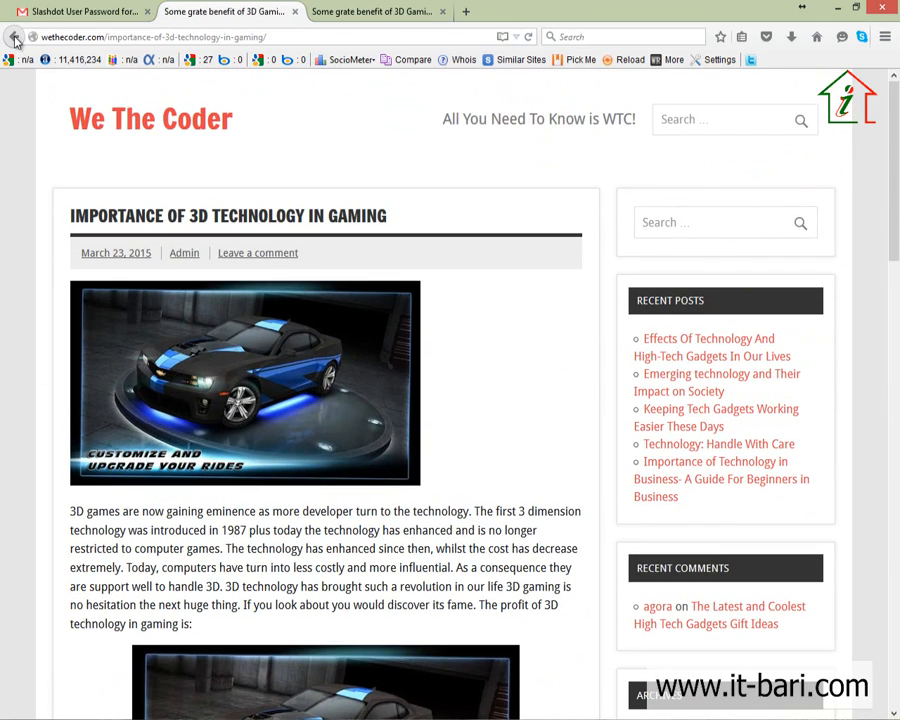
left_click(14, 37)
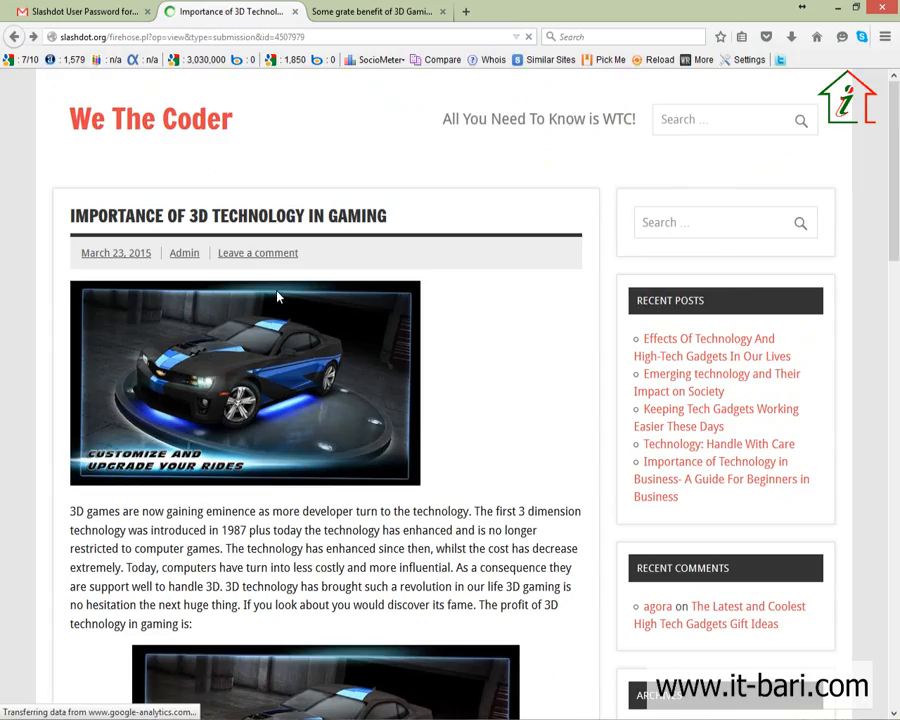
Step: Reopen the 'Link to Original Source' from the 'Importance of 3D Technology in Gaming' story page
scroll(279, 298, "up", 4)
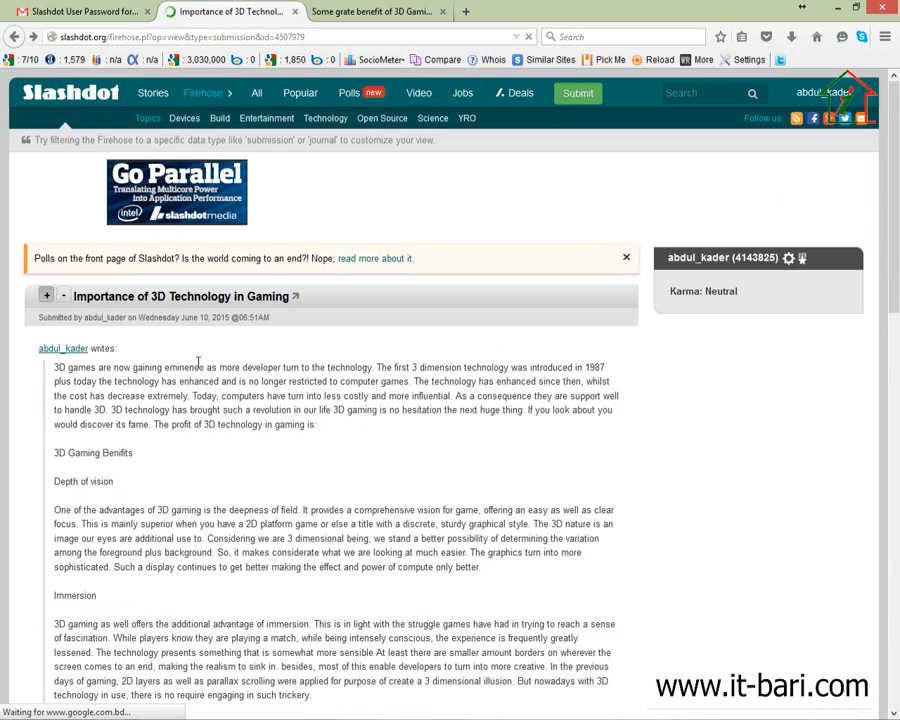
scroll(214, 358, "down", 4)
scroll(230, 460, "up", 2)
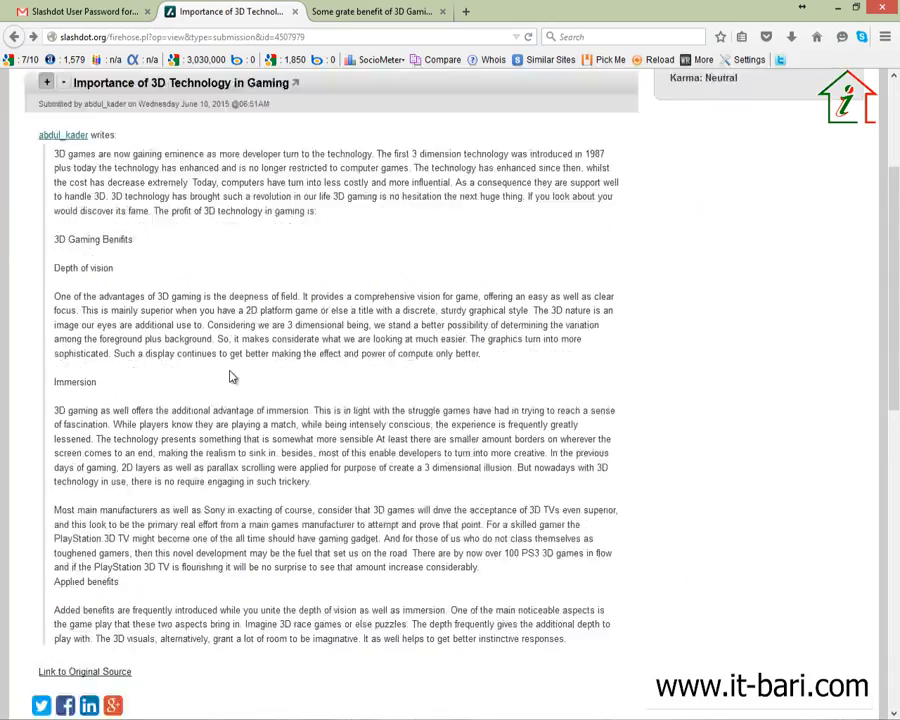
scroll(230, 377, "up", 1)
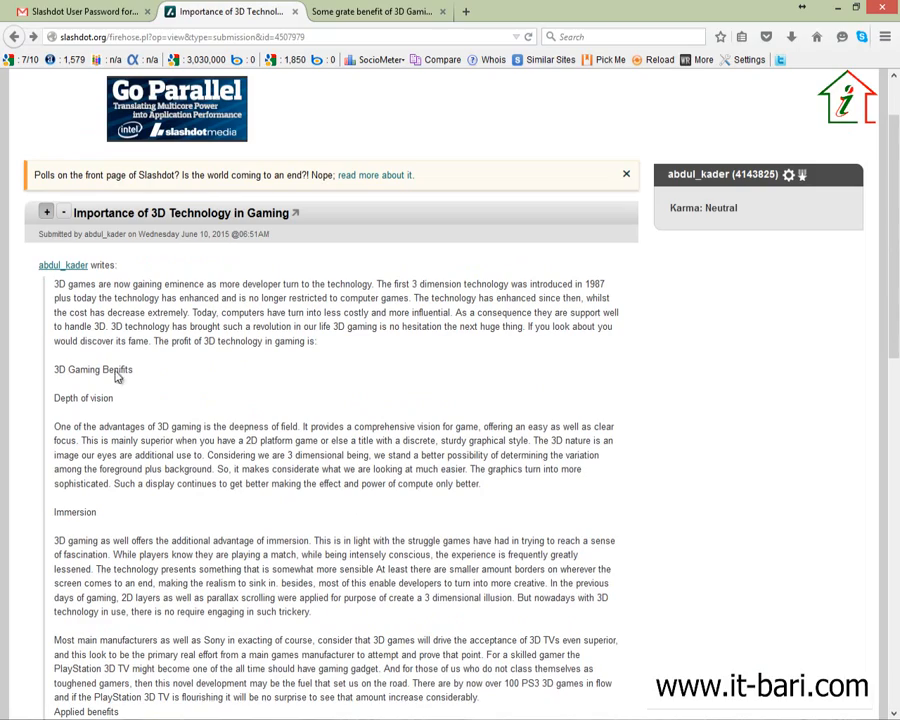
scroll(118, 400, "down", 5)
left_click(96, 220)
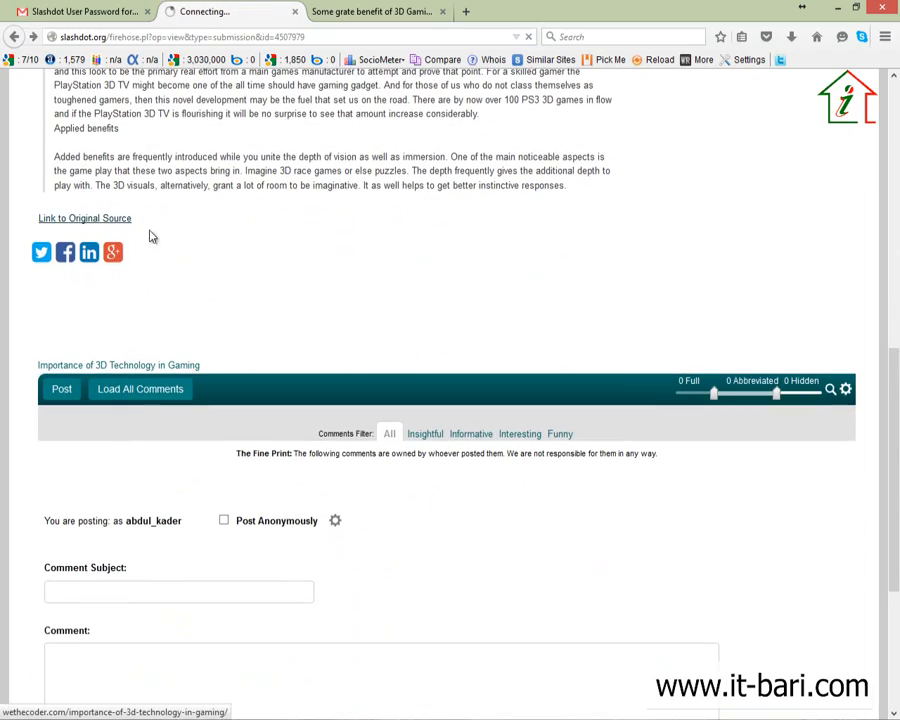
scroll(336, 274, "down", 3)
scroll(330, 268, "up", 4)
scroll(328, 264, "up", 5)
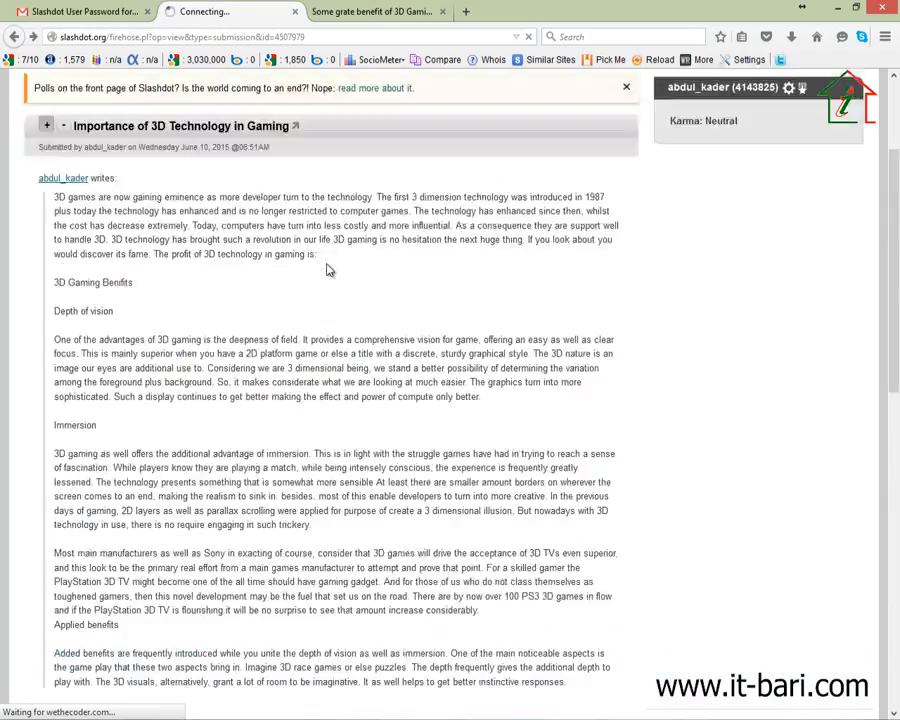